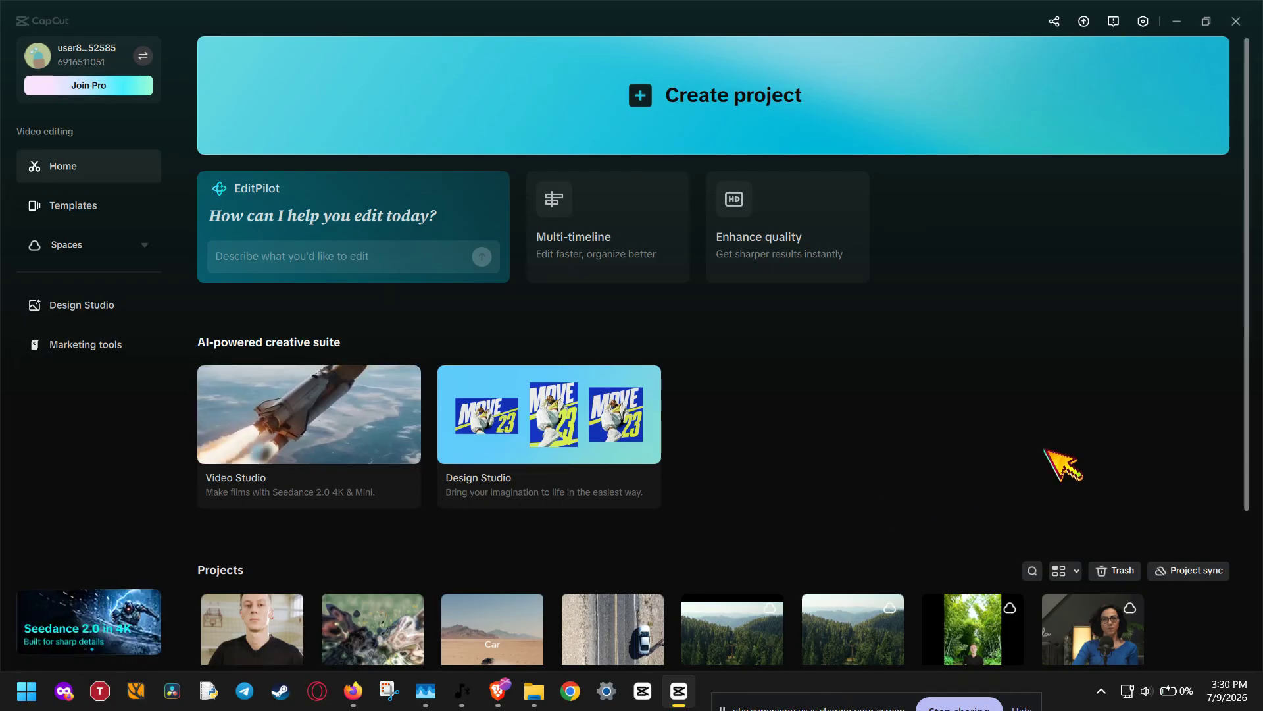
# Duplicate the 0709 (2) project and open the copy for editing
pyautogui.scroll(-1, 1049, 456)
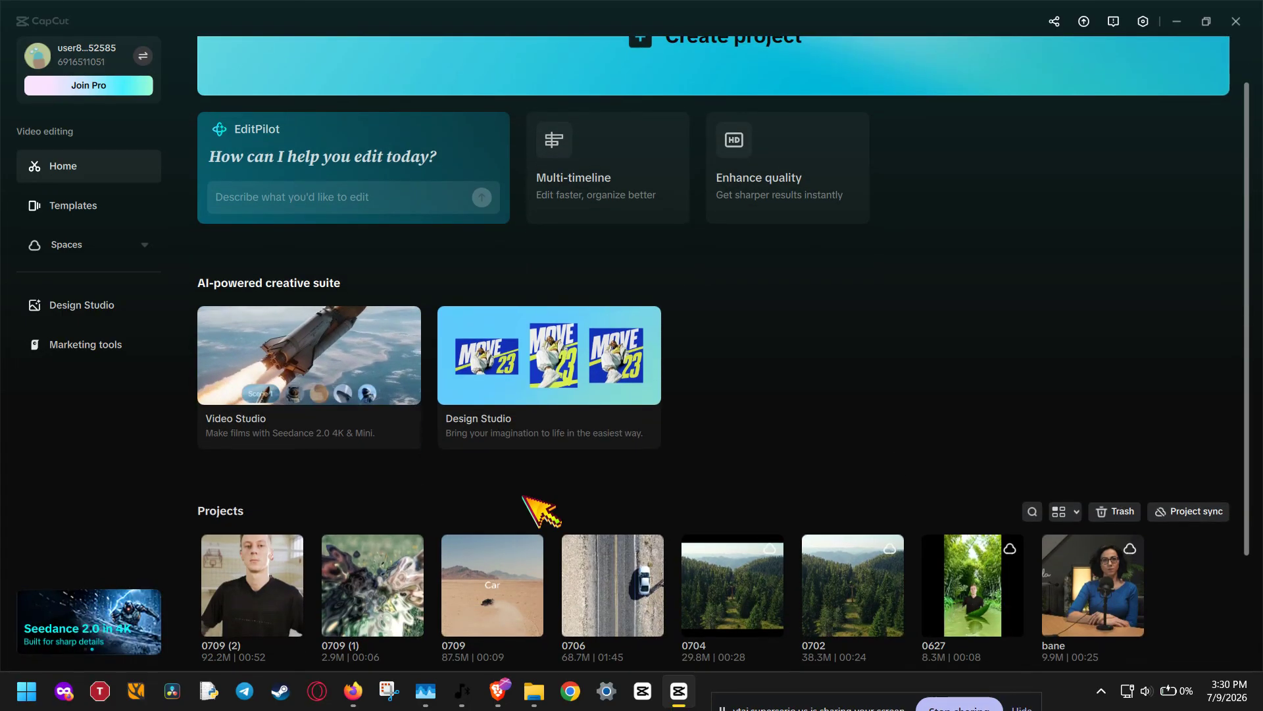
pyautogui.rightClick(275, 573)
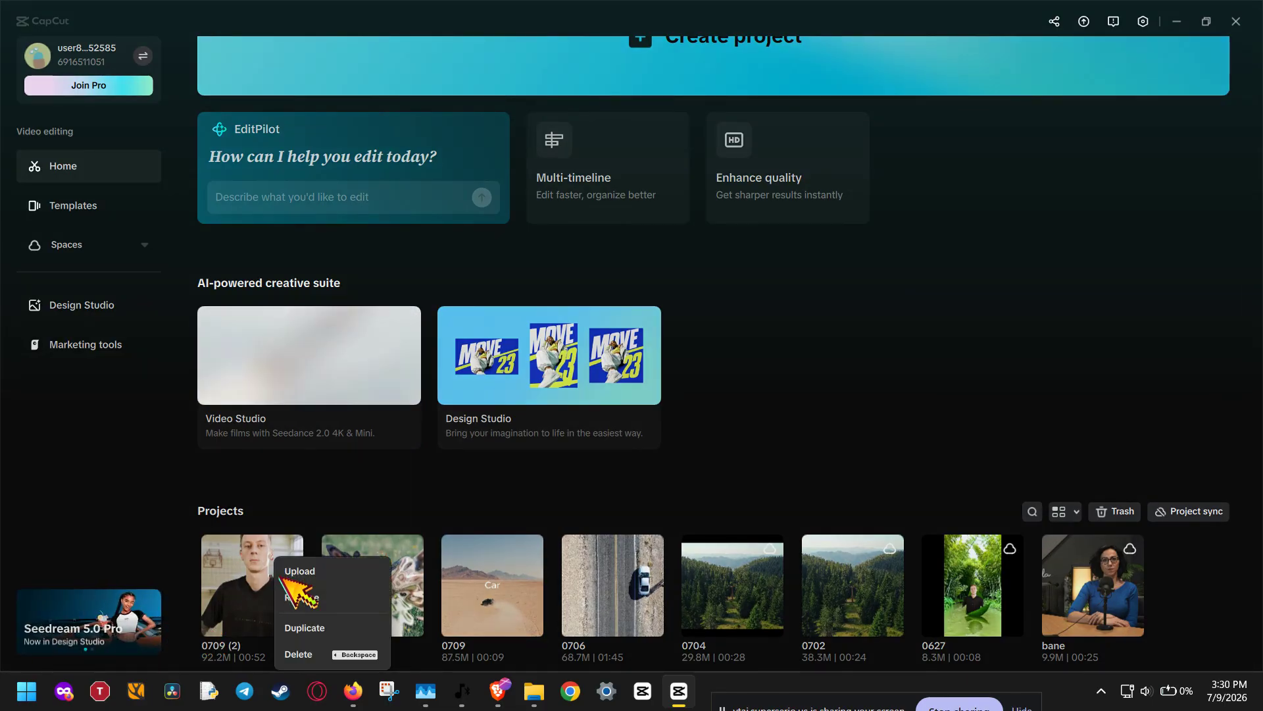
pyautogui.click(332, 629)
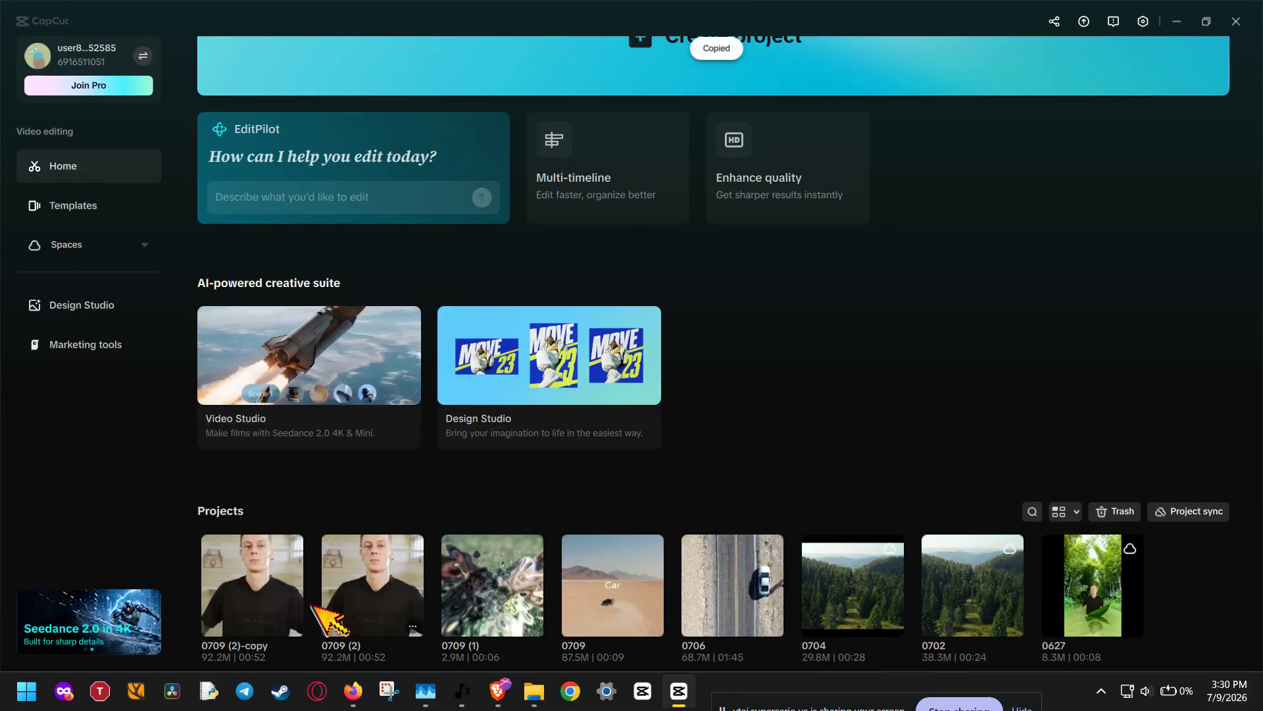
pyautogui.click(254, 579)
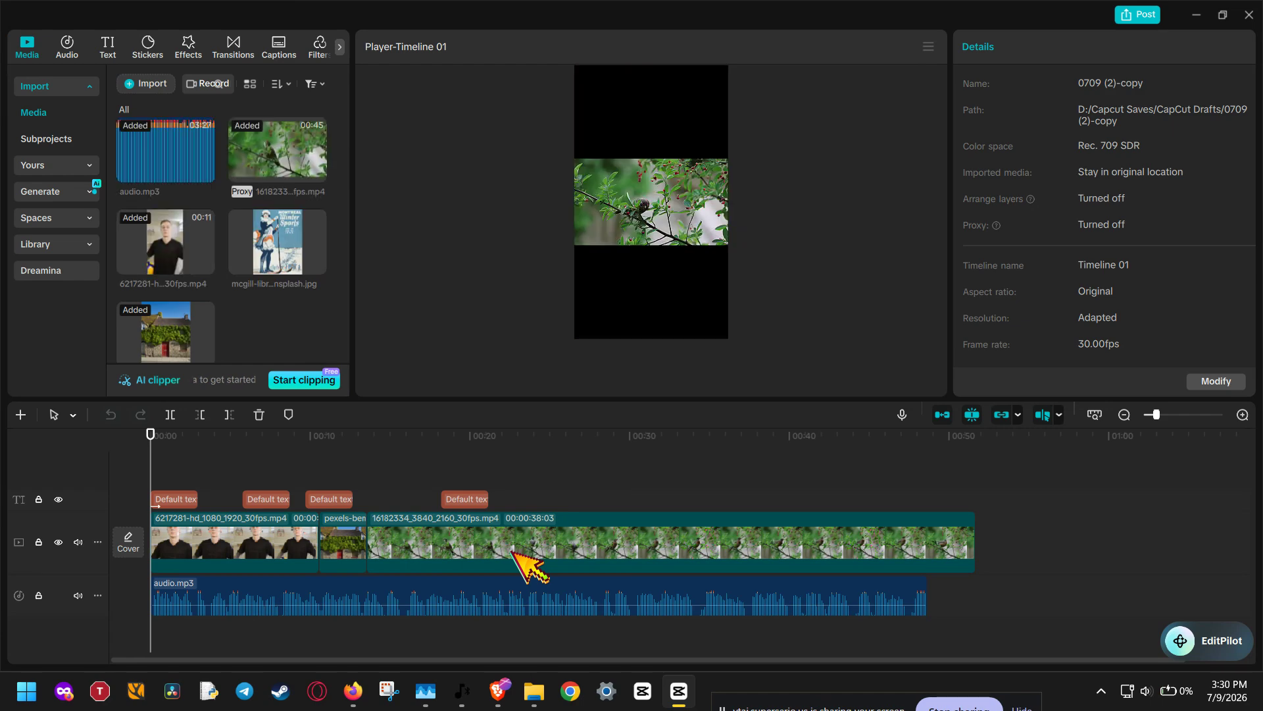
# Combine all text, video and audio clips on the timeline into one compound clip
pyautogui.click(701, 238)
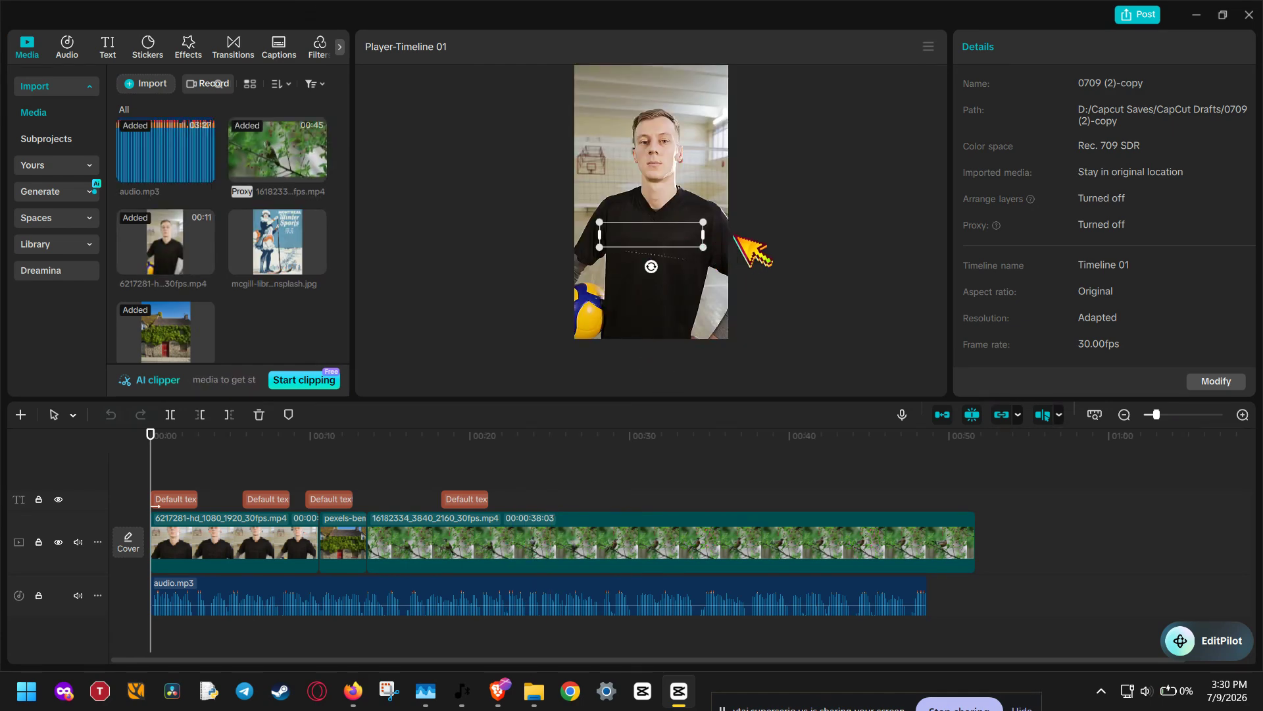
pyautogui.click(694, 174)
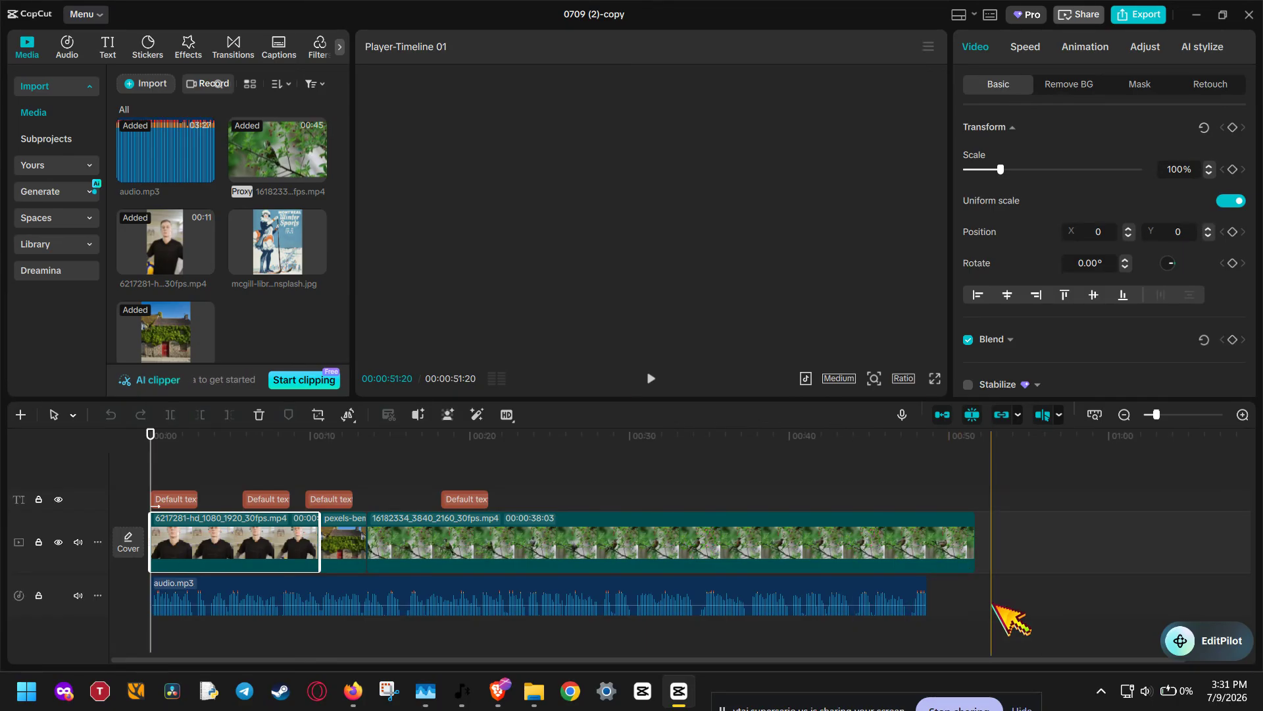
pyautogui.moveTo(992, 603); pyautogui.dragTo(169, 500)
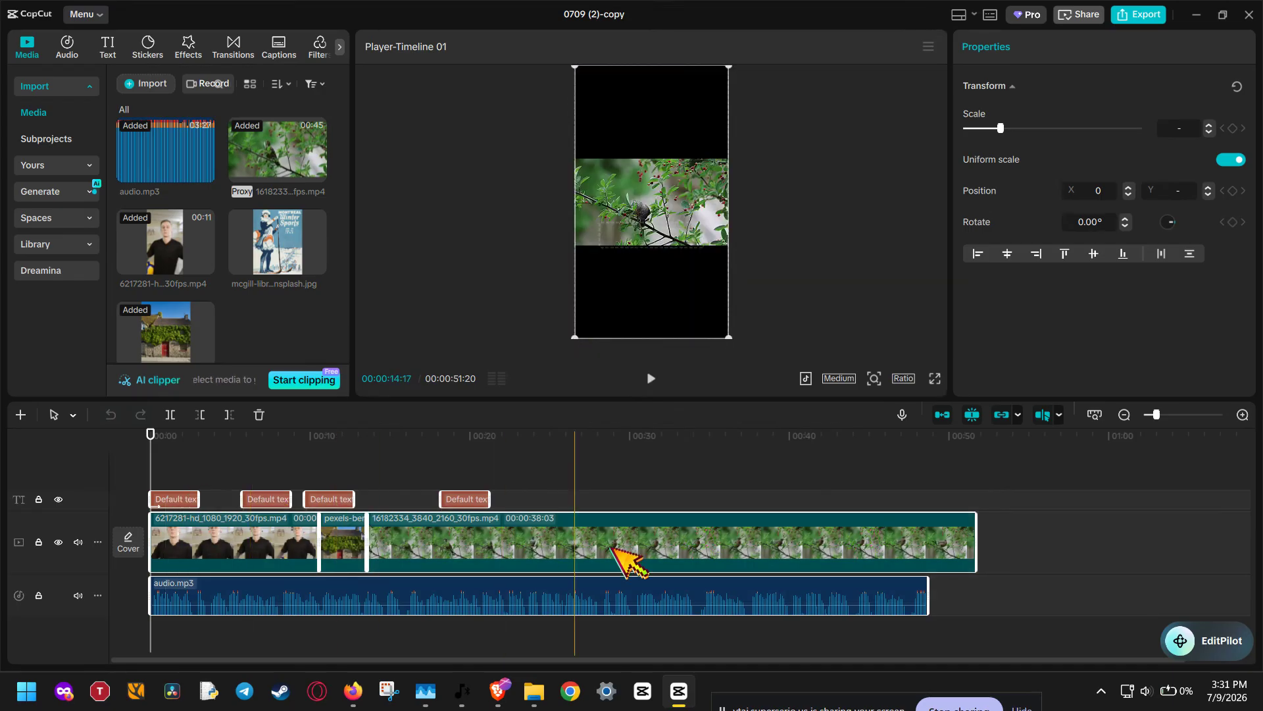
pyautogui.rightClick(840, 538)
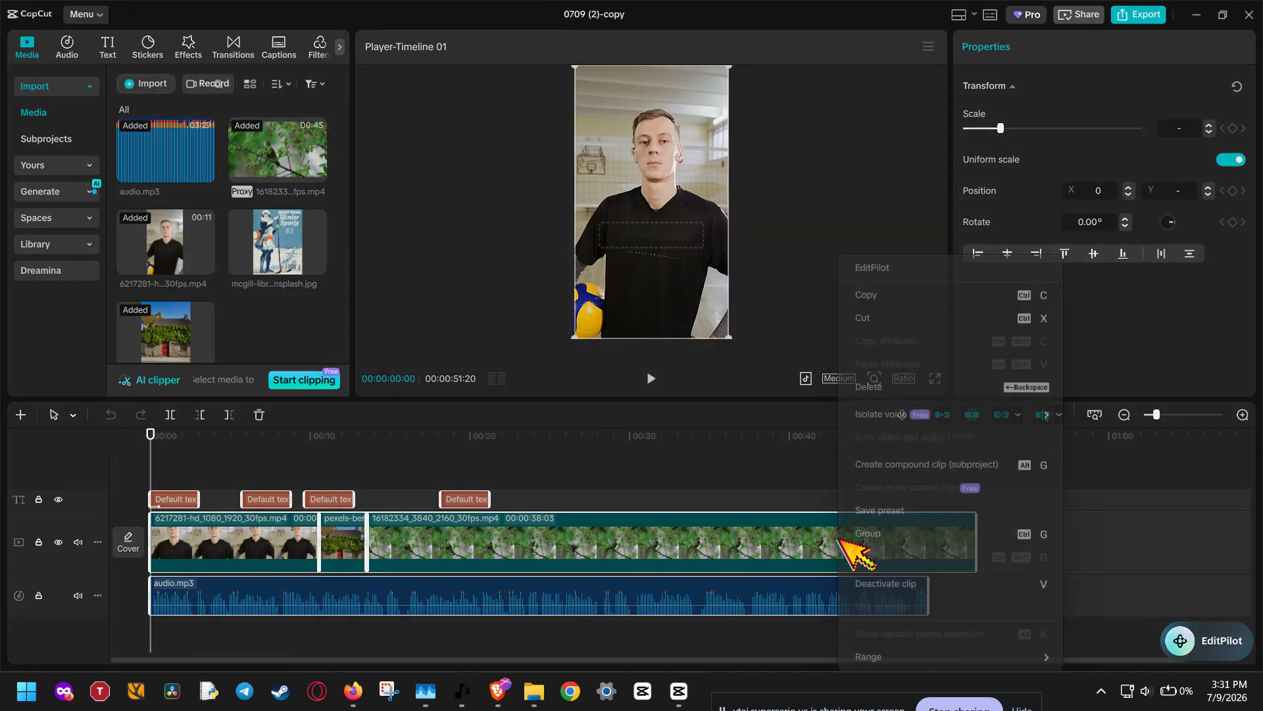
pyautogui.click(934, 466)
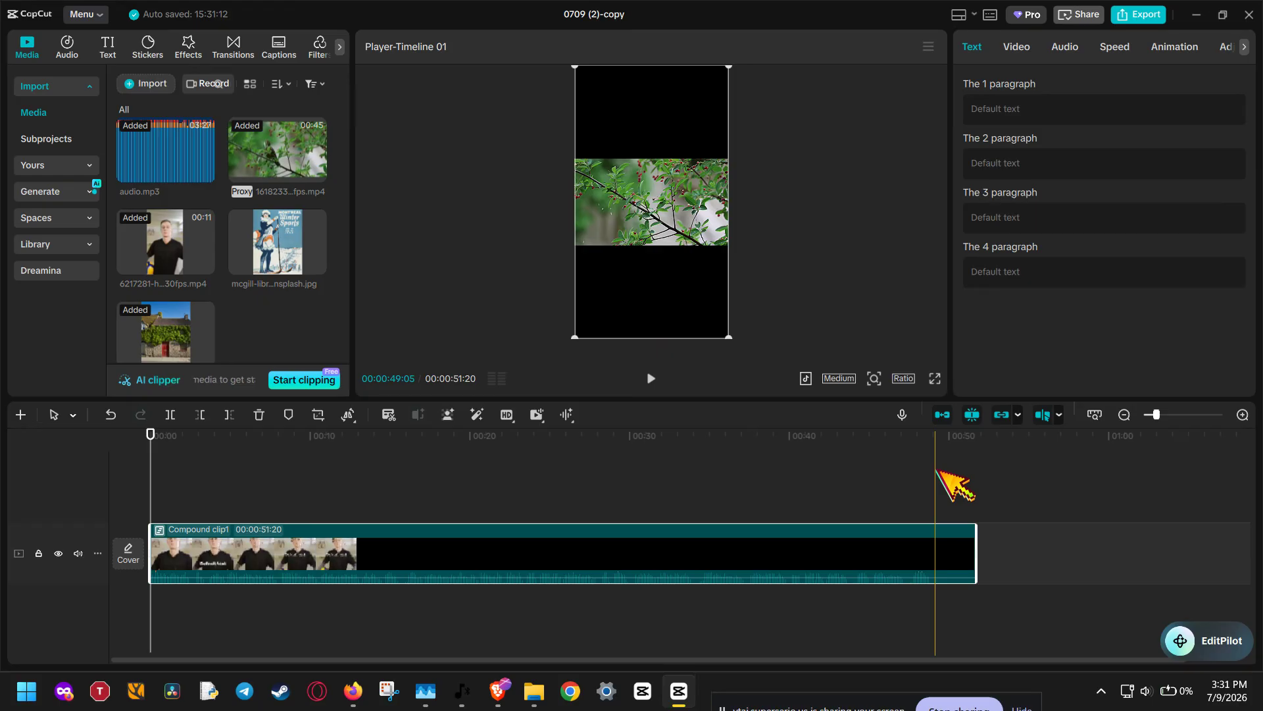
# Turn off the timeline's preview axis and play the compound clip briefly from the start
pyautogui.click(1020, 500)
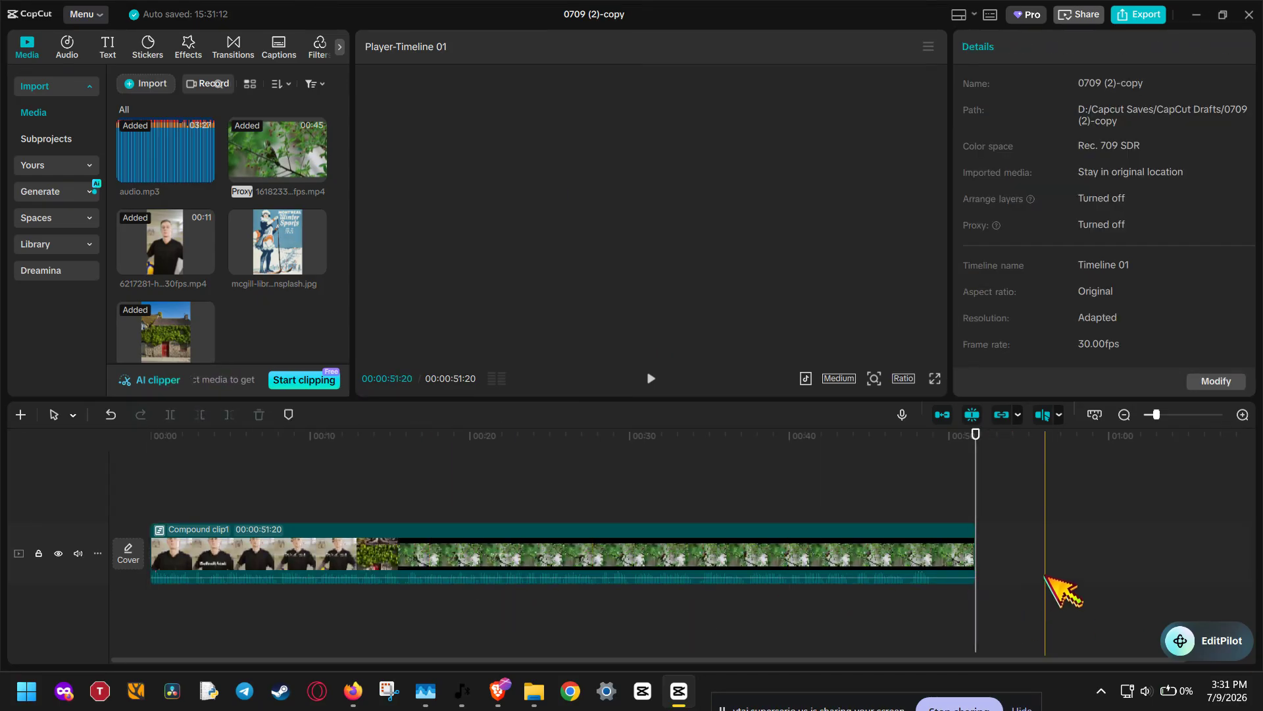
pyautogui.press('s')
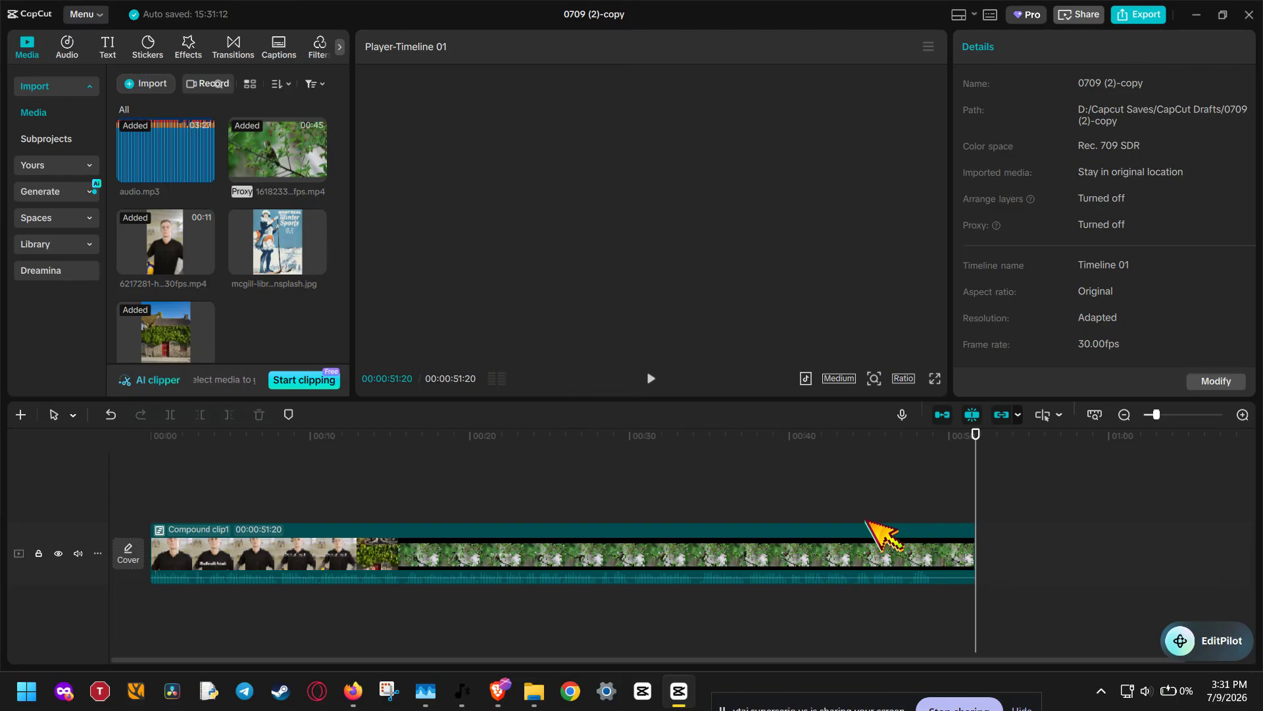
pyautogui.click(866, 524)
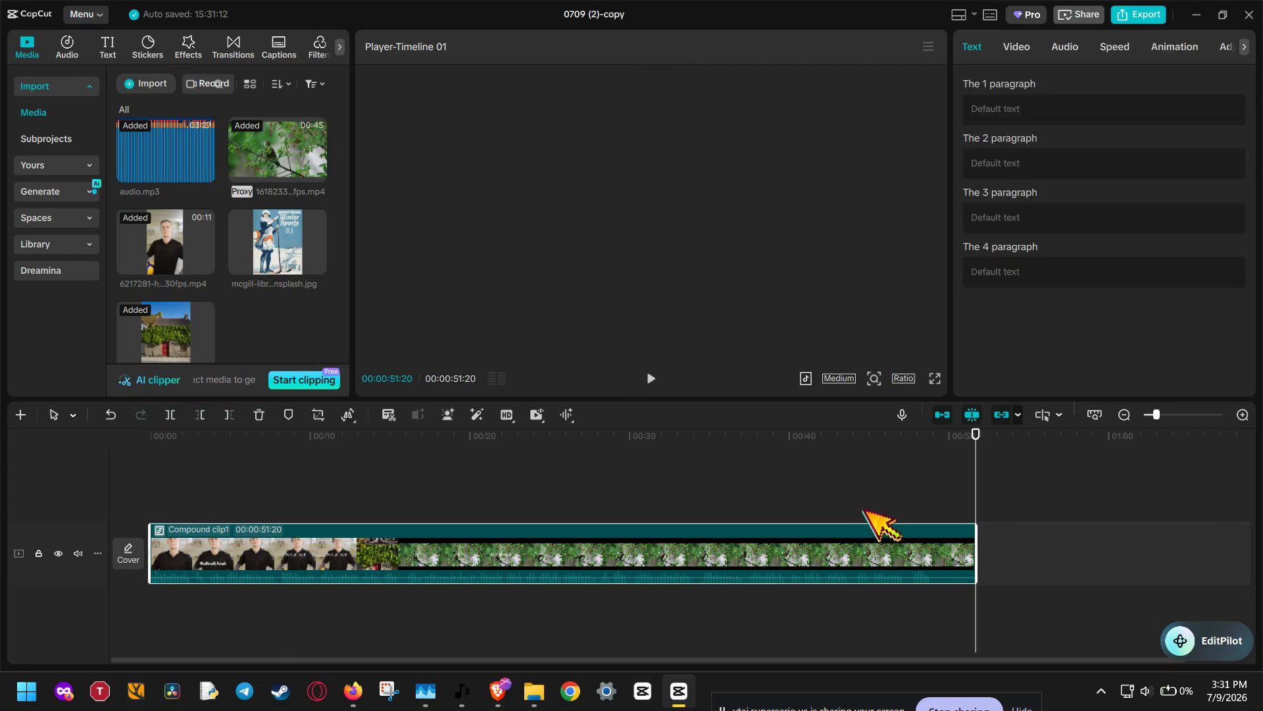
pyautogui.click(663, 380)
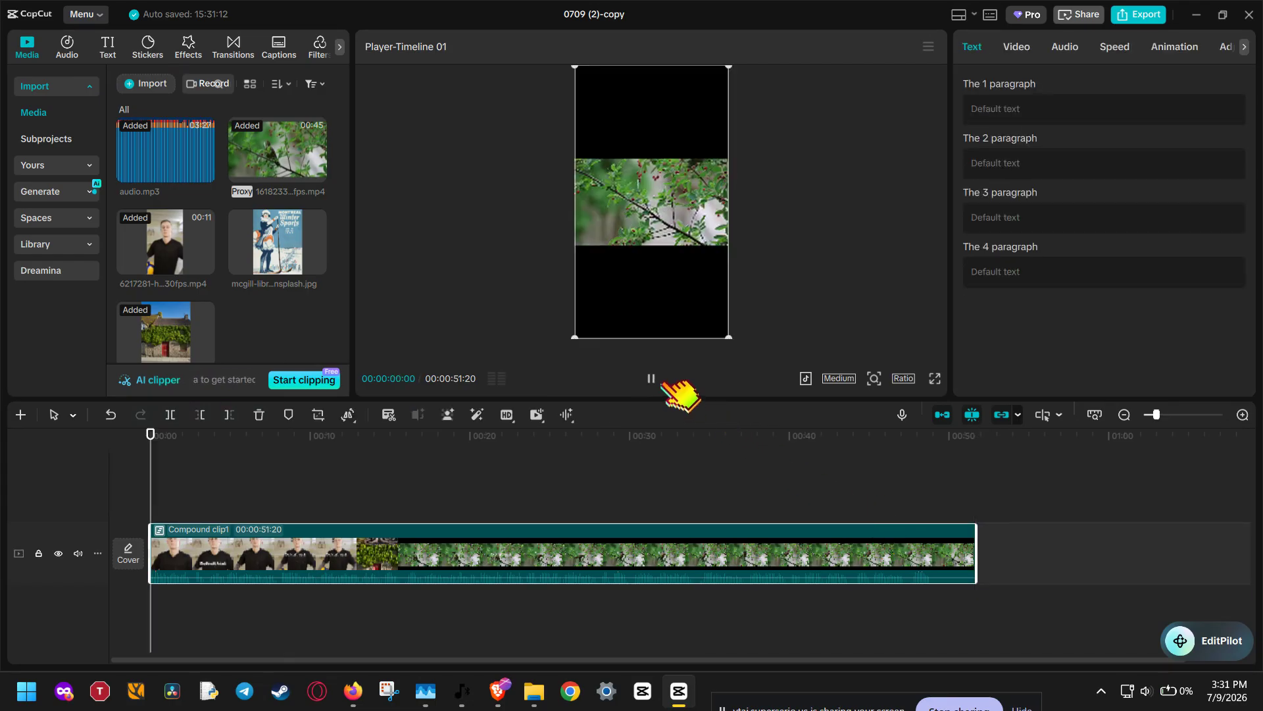
pyautogui.click(663, 381)
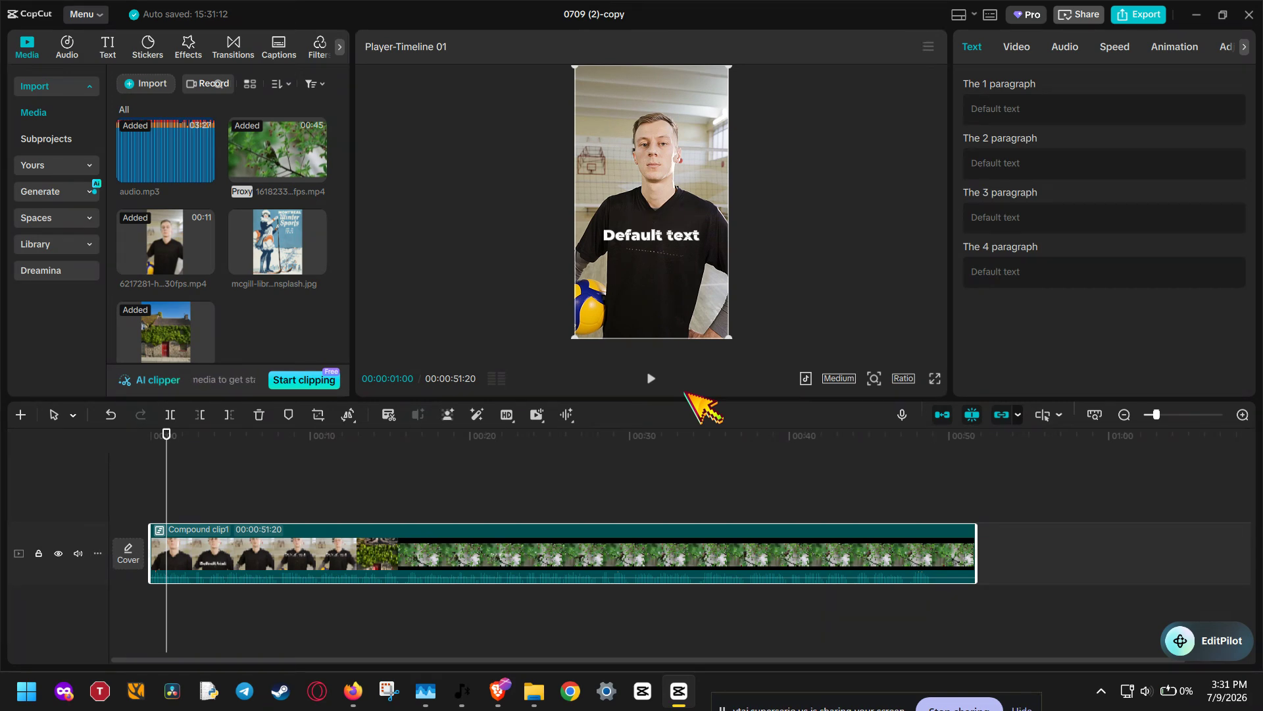
# Disable hardware encoding, hardware decoding and GPU interface rendering in the performance settings, and save the changes
pyautogui.click(91, 15)
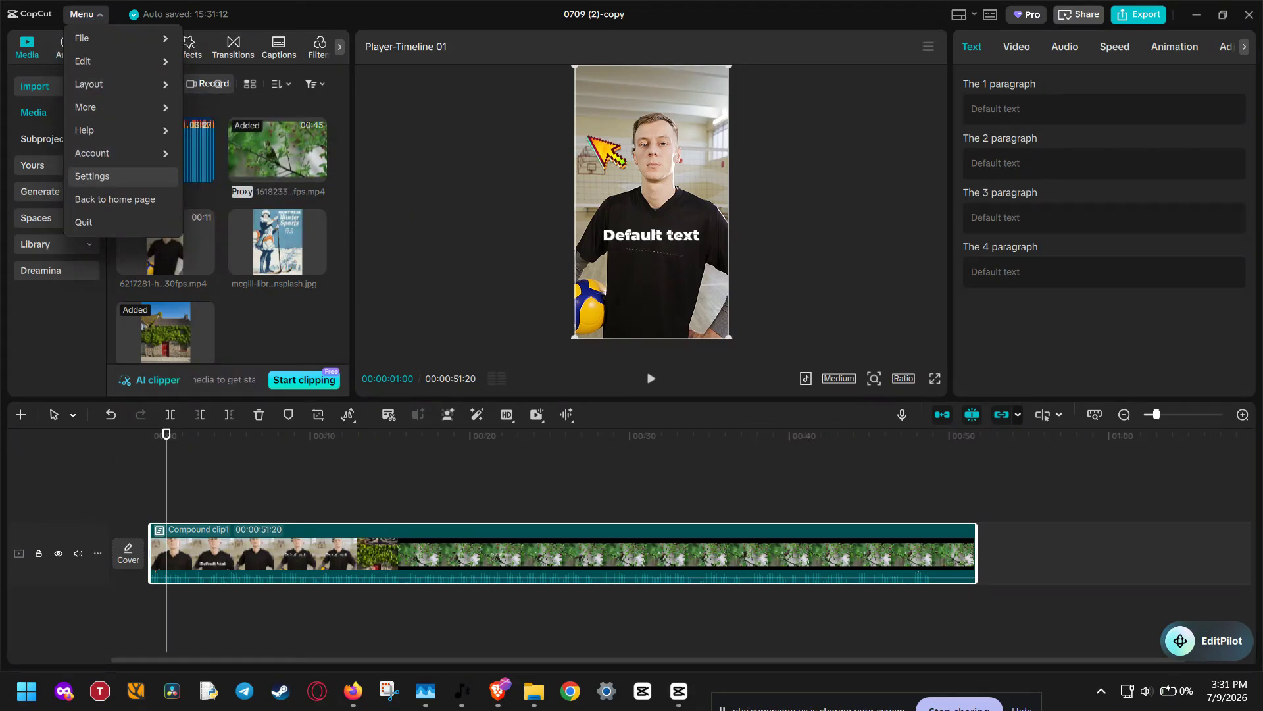
pyautogui.press('Return')
pyautogui.click(677, 120)
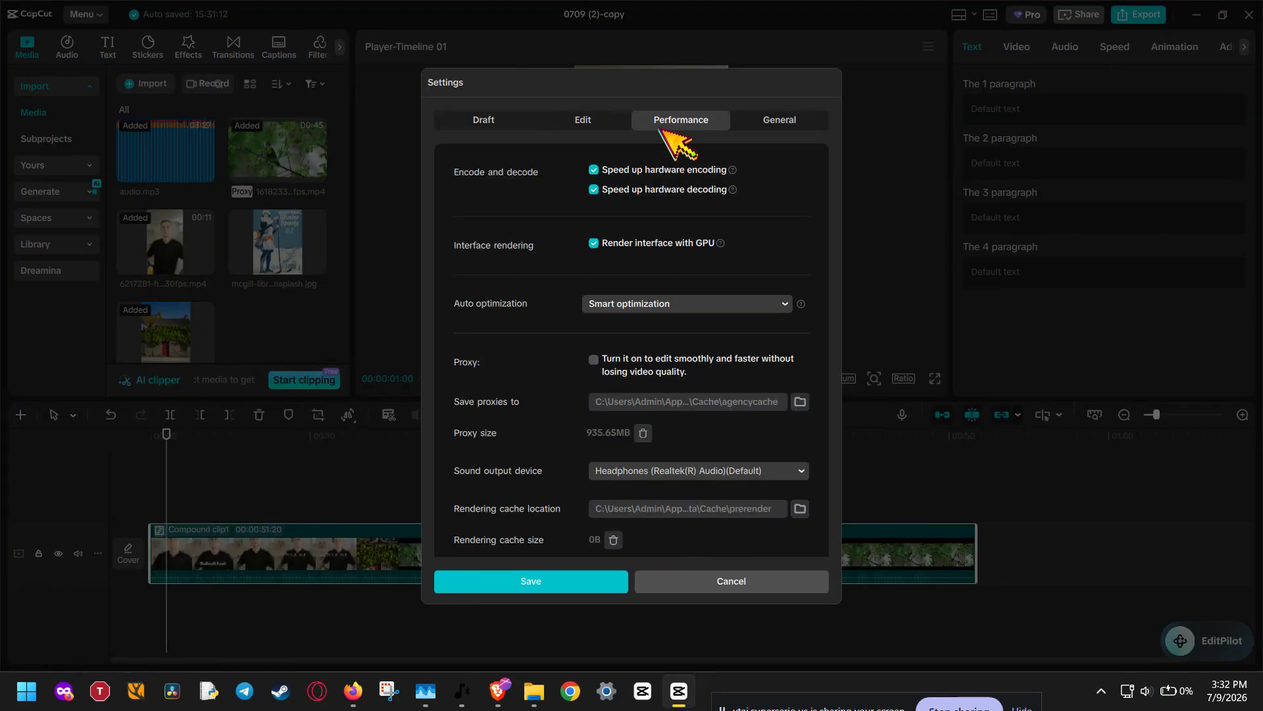
pyautogui.click(658, 189)
pyautogui.click(674, 170)
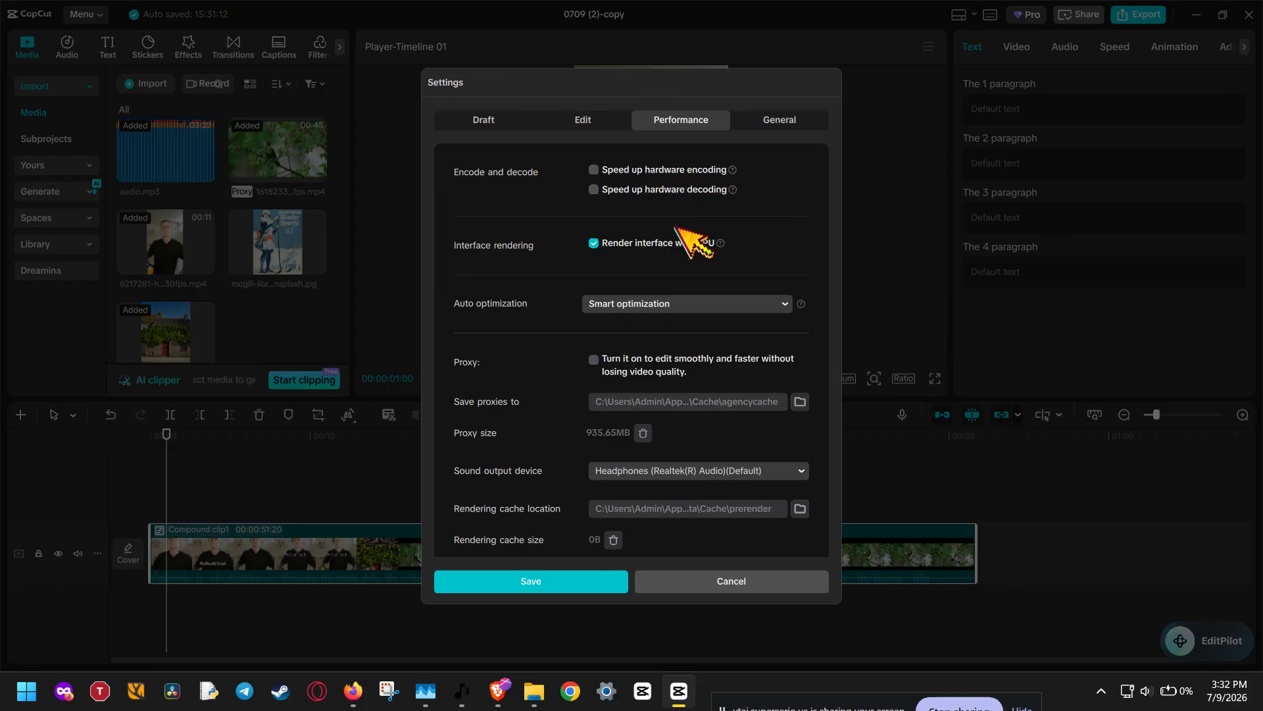
pyautogui.click(681, 244)
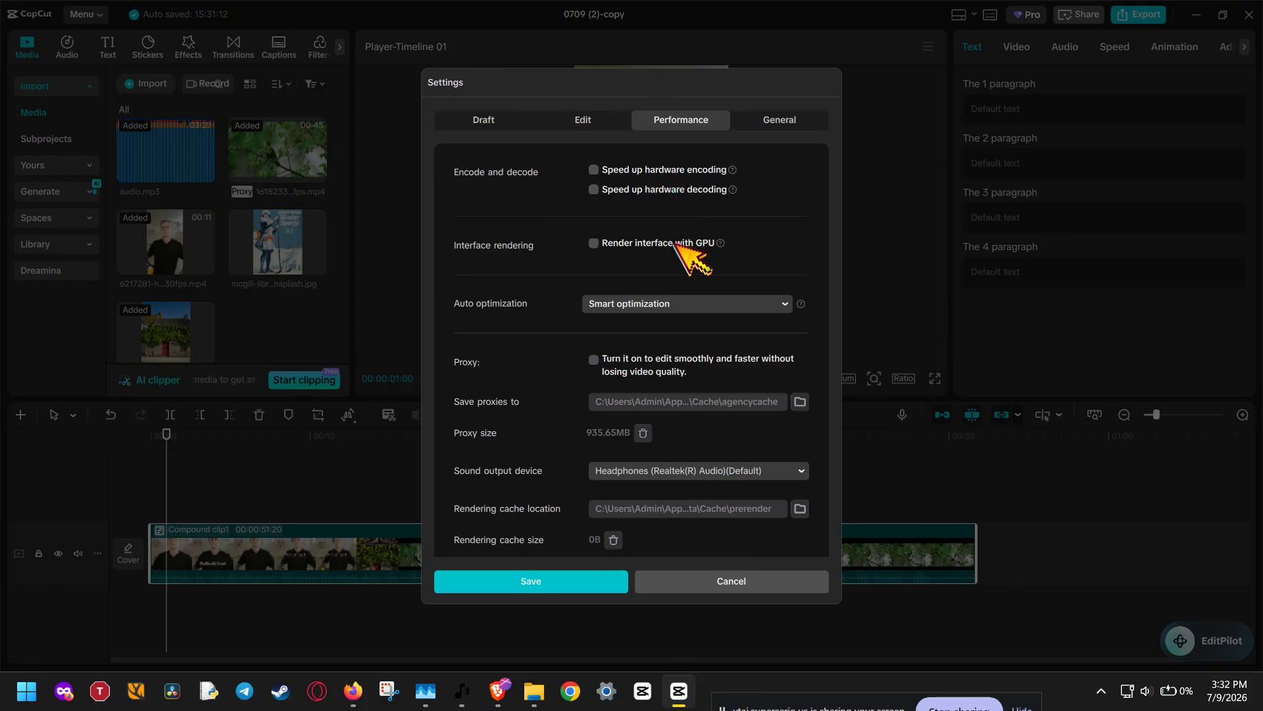
pyautogui.click(582, 588)
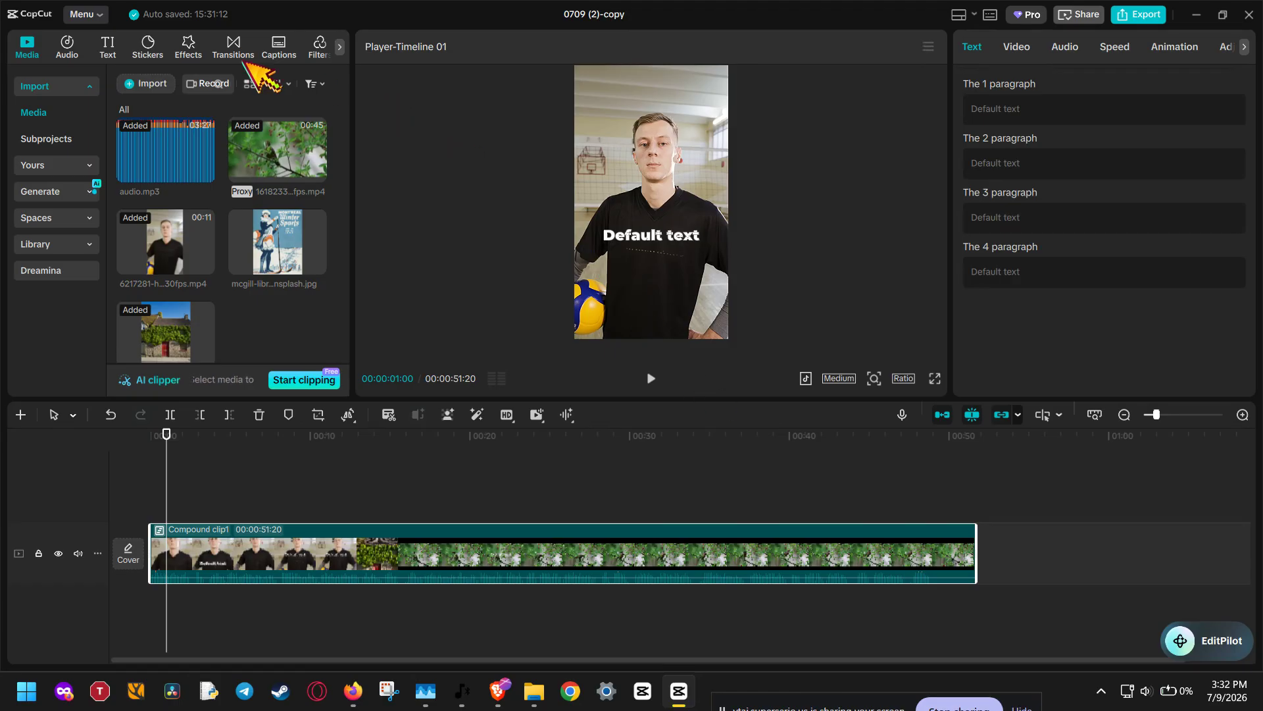
# Check the cache size in the draft settings and the proxy size in the performance settings, and close the settings with Save
pyautogui.click(82, 14)
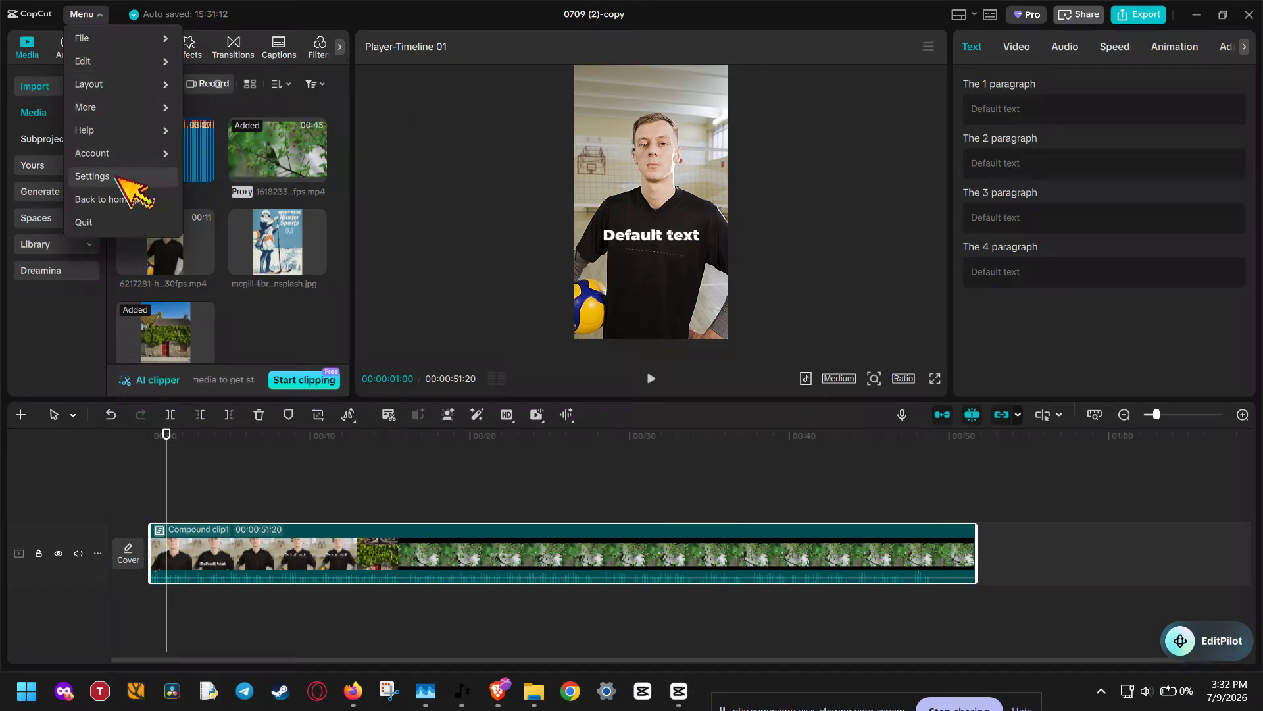
pyautogui.click(496, 182)
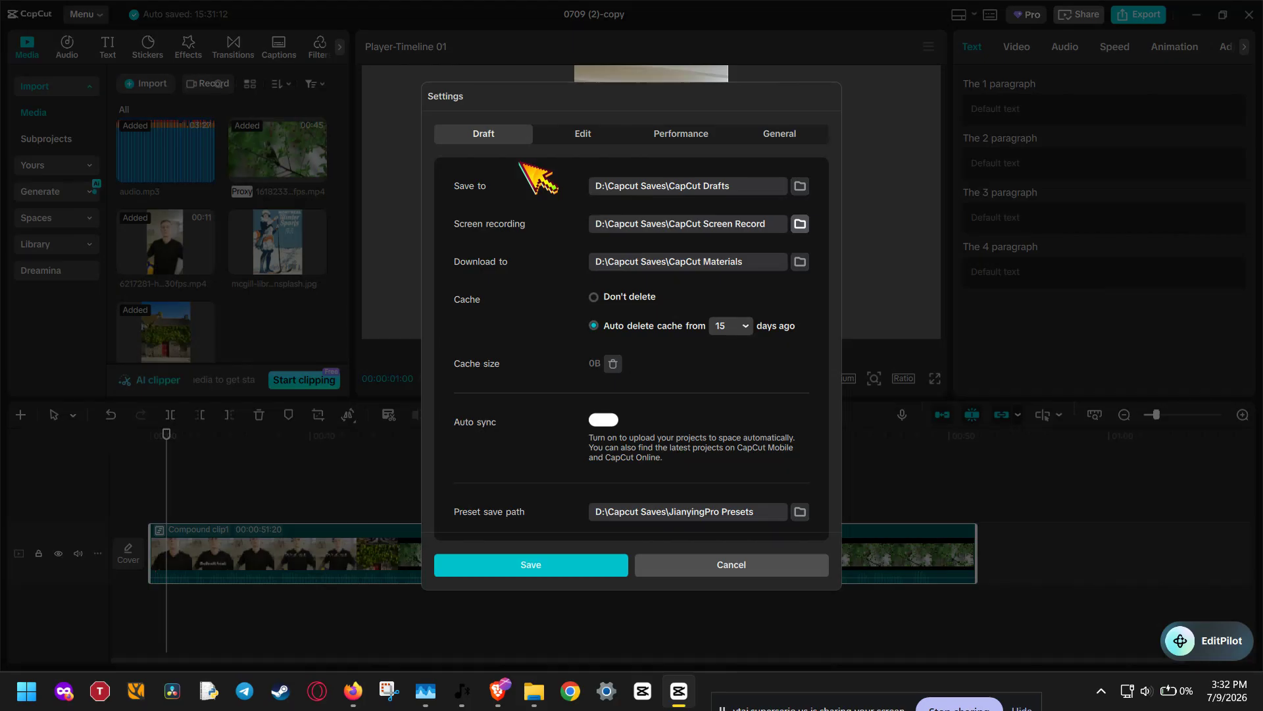
pyautogui.click(639, 366)
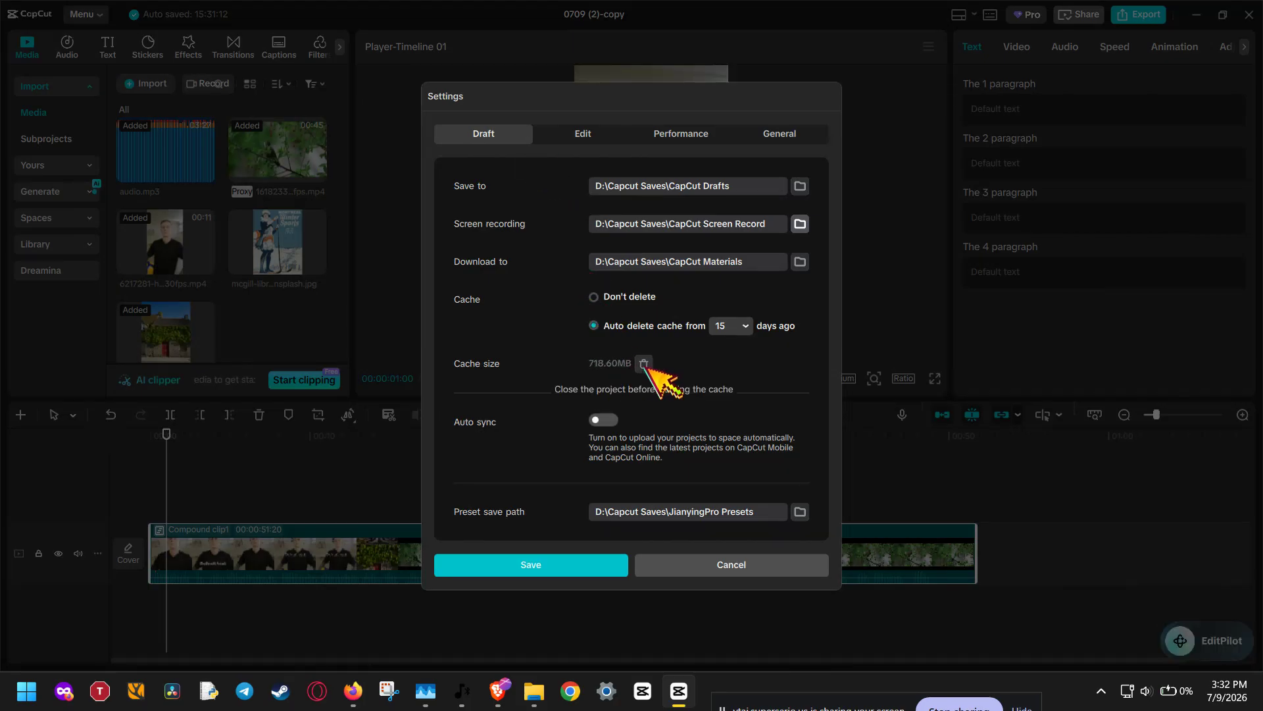
pyautogui.click(678, 134)
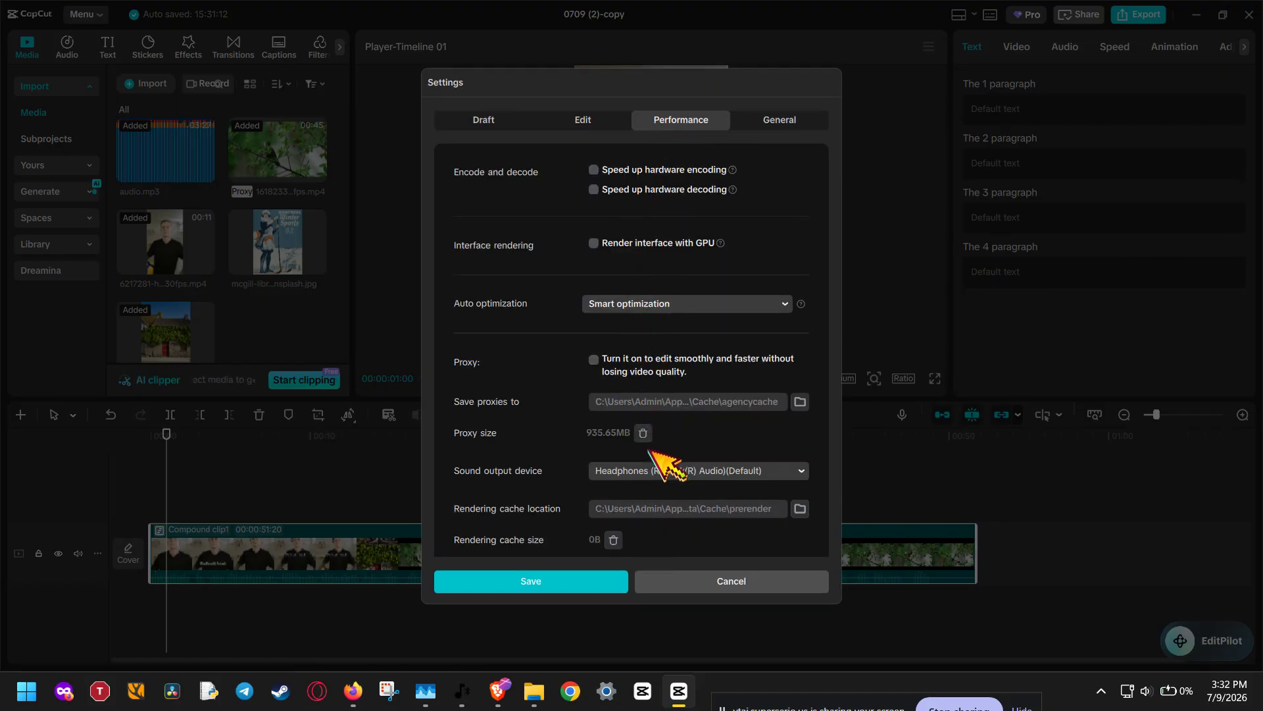
pyautogui.click(507, 125)
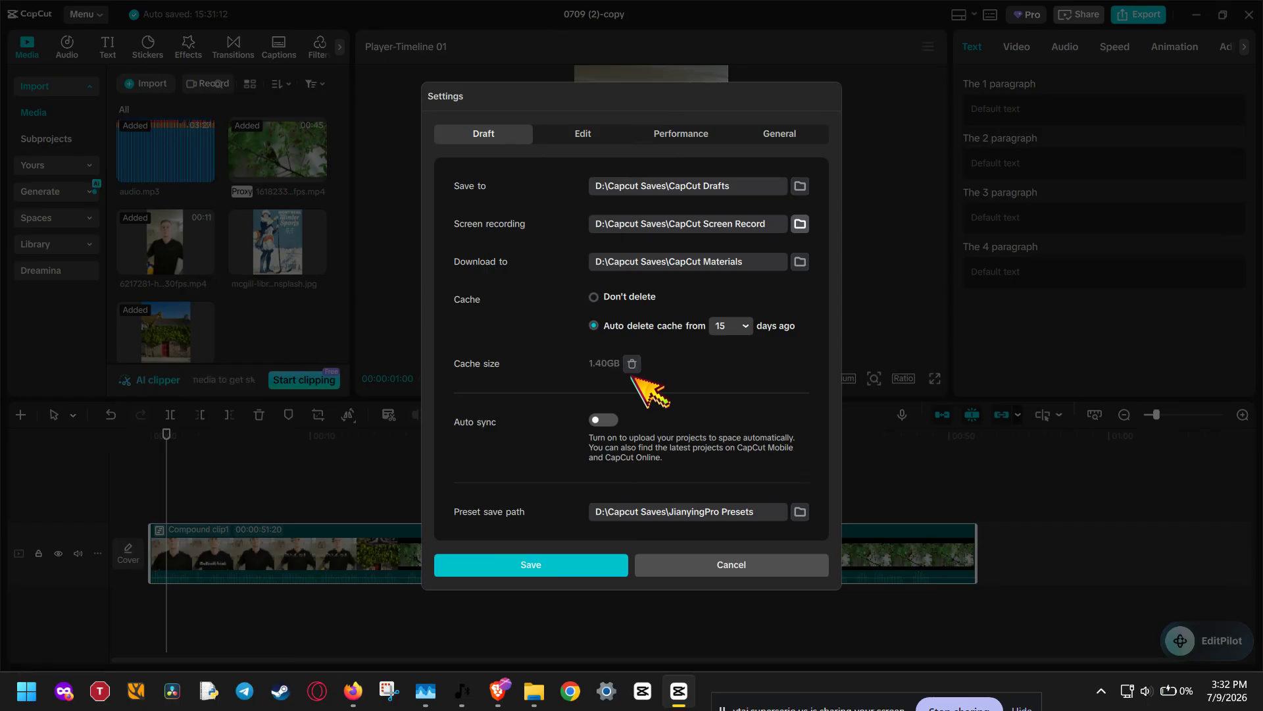
pyautogui.click(601, 570)
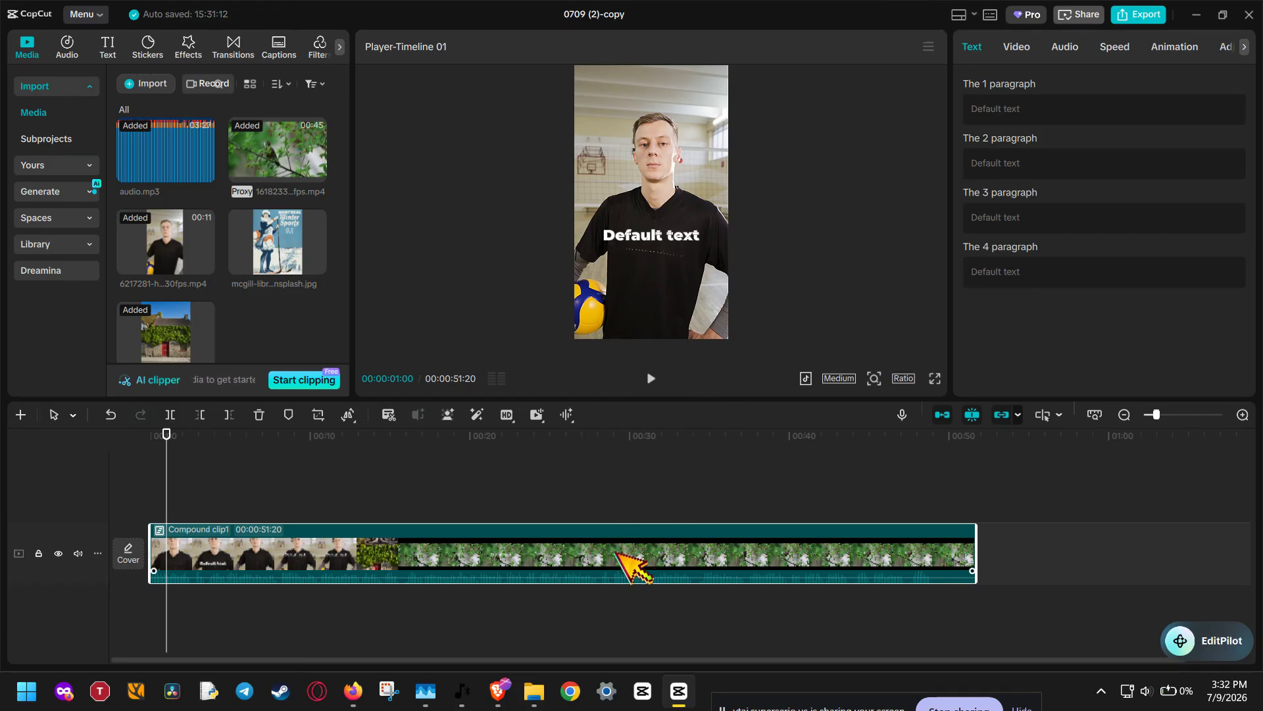
# Open the file location of the imported clip 6217281-hd_1080_1920_30fps.mp4 in File Explorer
pyautogui.click(158, 266)
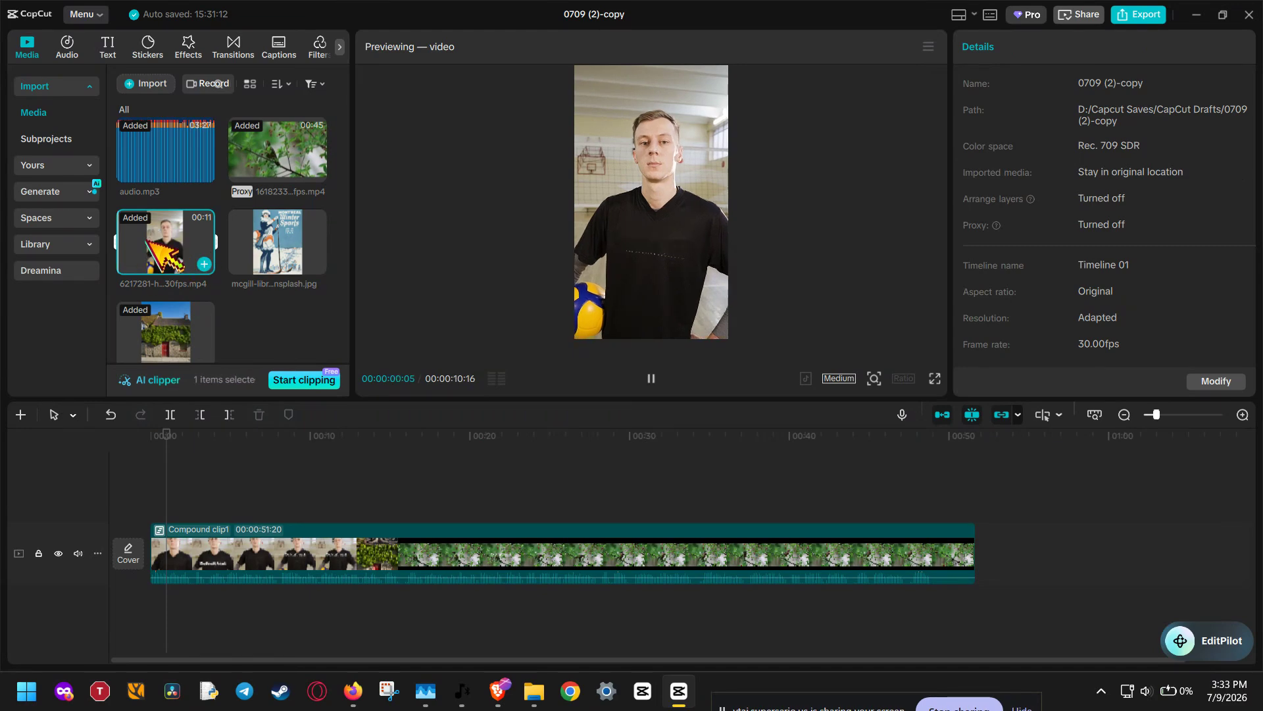
pyautogui.rightClick(146, 242)
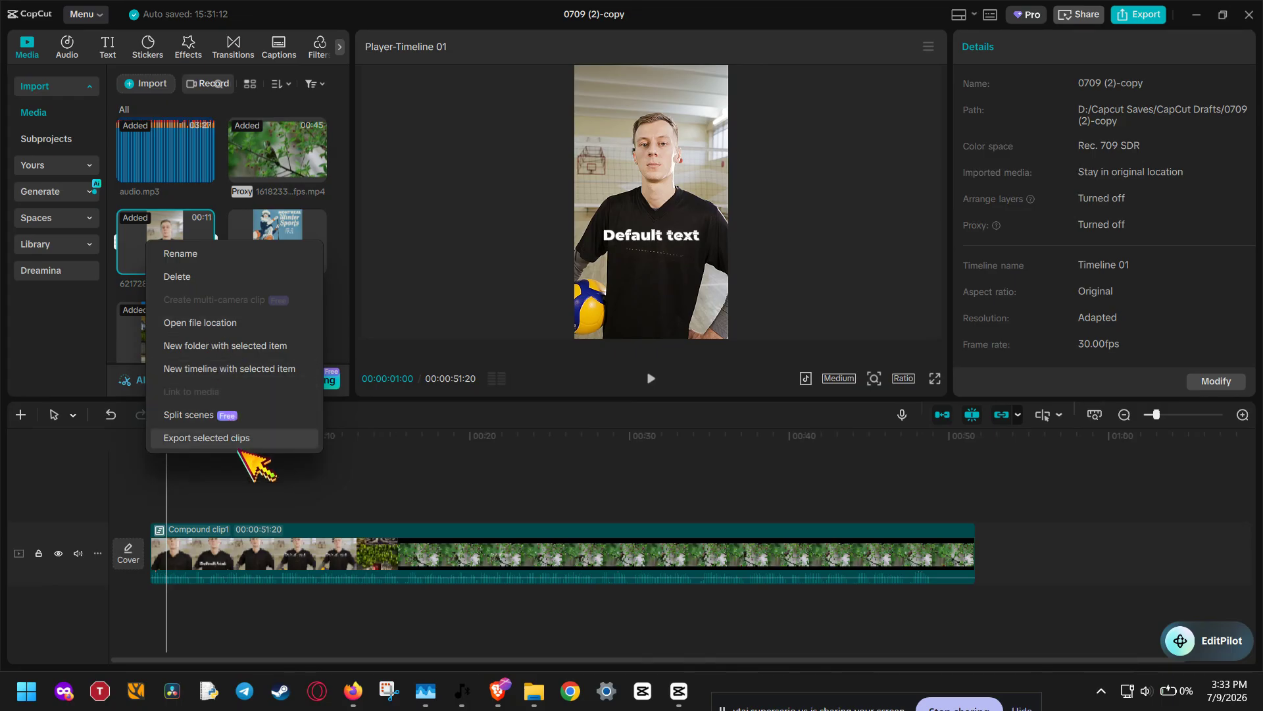
pyautogui.click(233, 323)
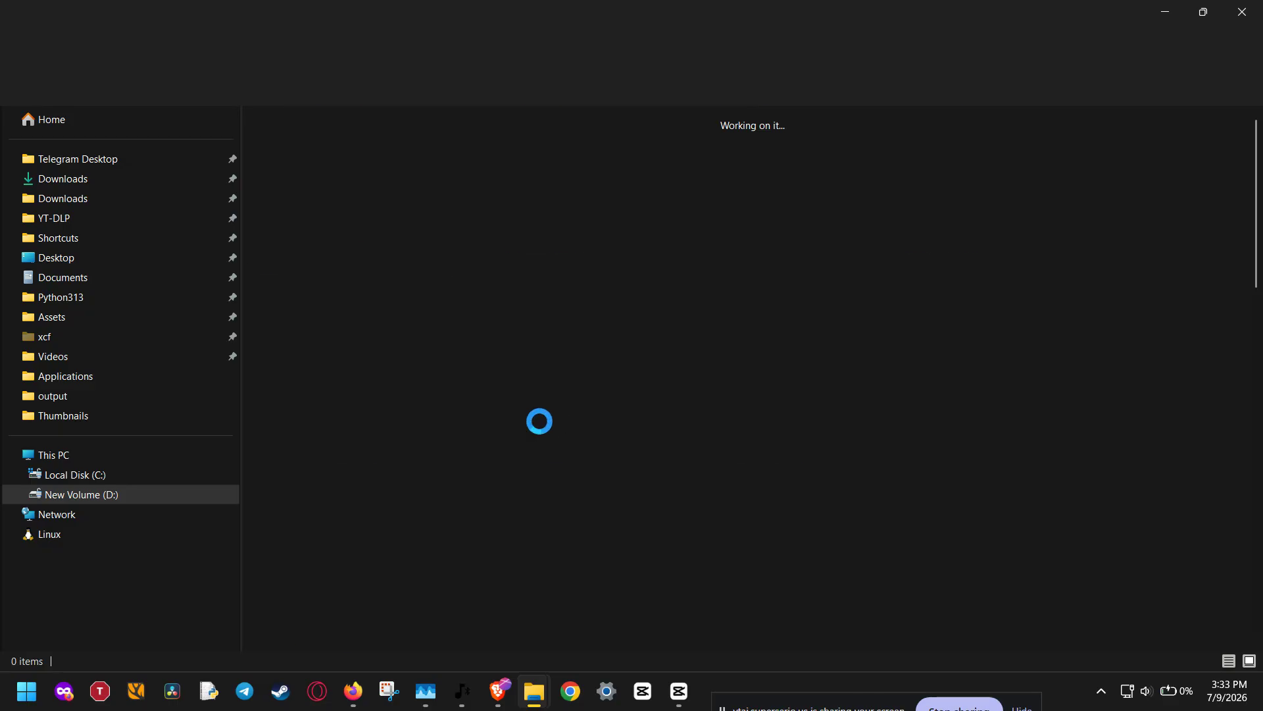
pyautogui.click(926, 565)
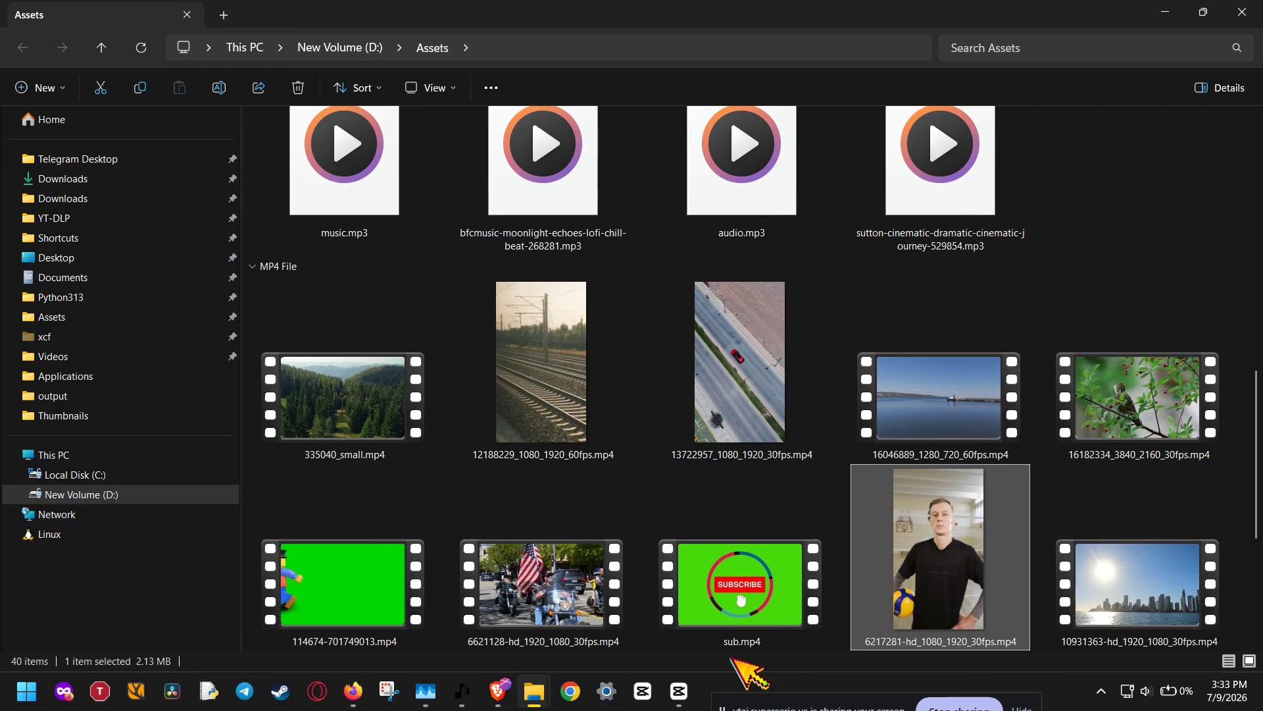
# Search Windows for the HandBrake app and close the search without launching it
pyautogui.click(19, 694)
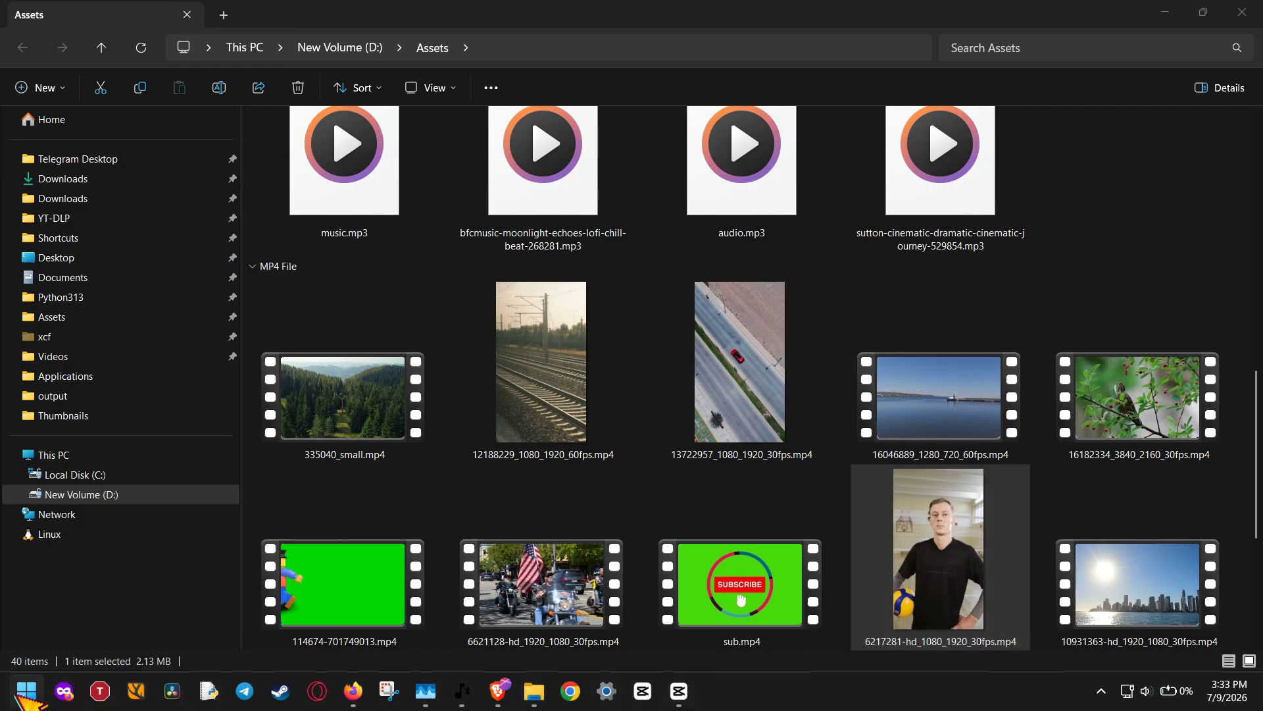
pyautogui.click(18, 697)
pyautogui.click(19, 696)
pyautogui.write('handbrake')
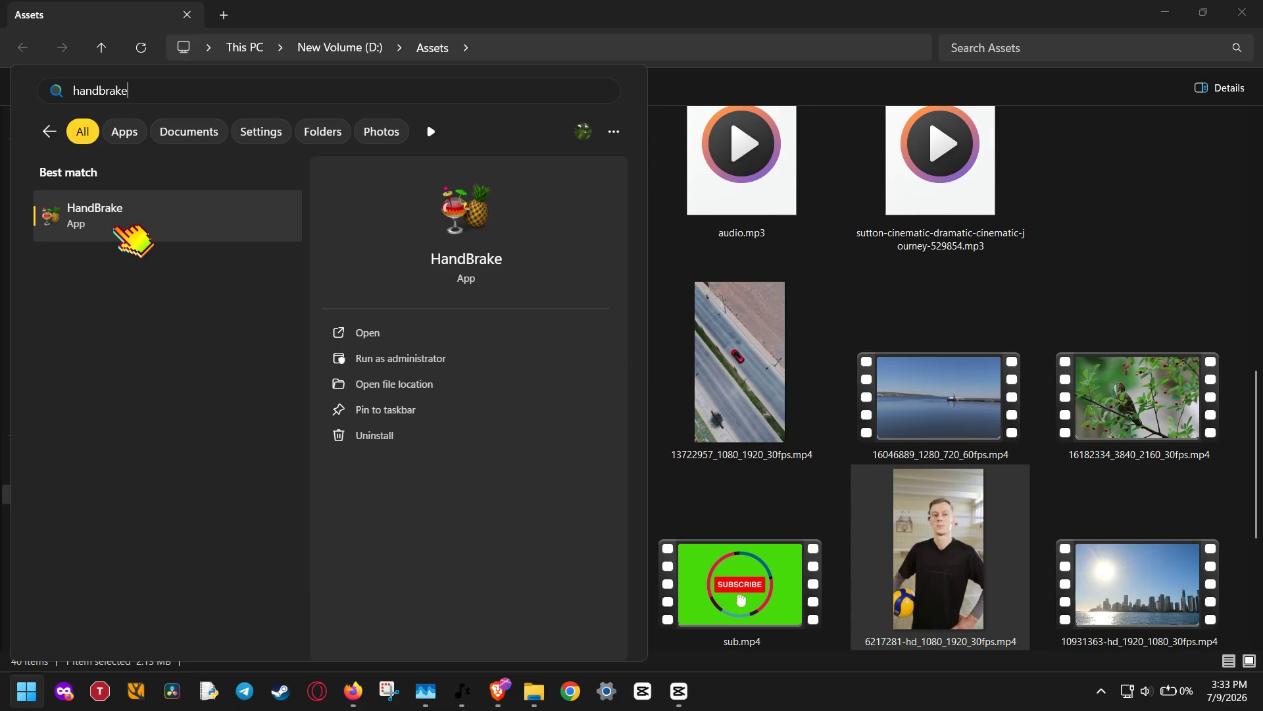
pyautogui.click(576, 16)
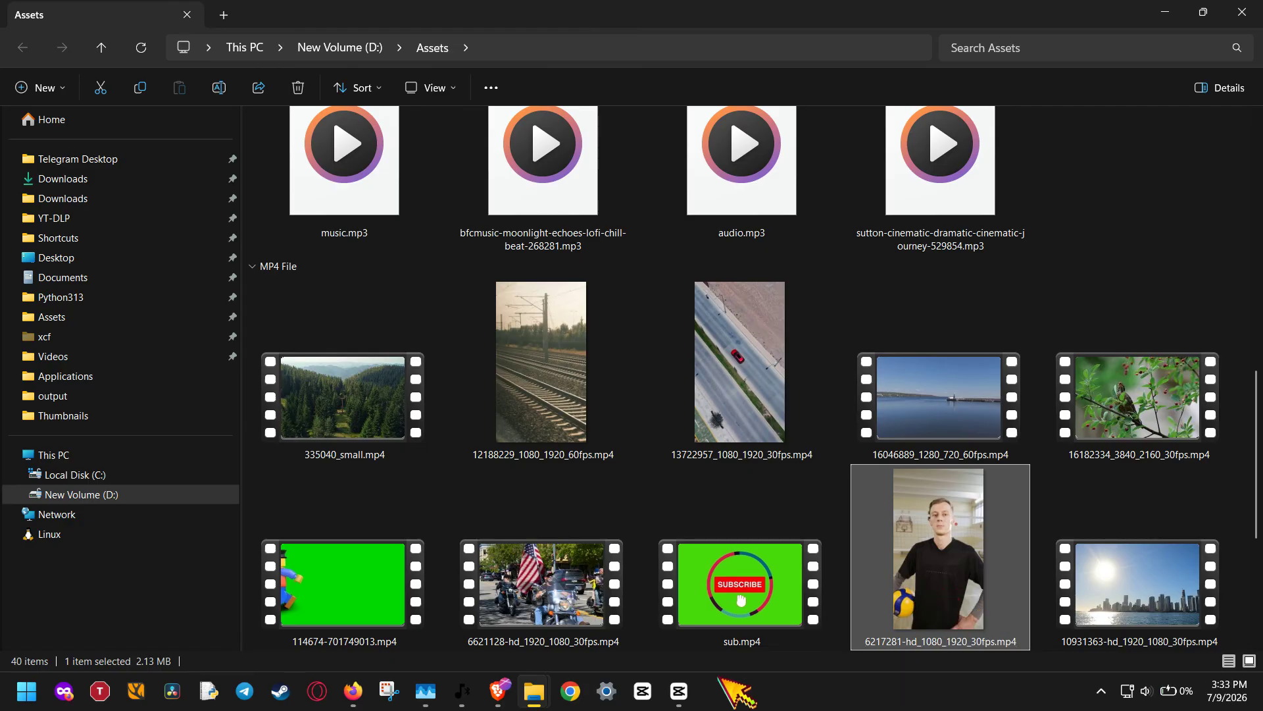
# Switch to CapCut, place 6217281-hd_1080_1920_30fps.mp4 above the compound clip from the one-second mark, and preview the source clip
pyautogui.moveTo(688, 687)
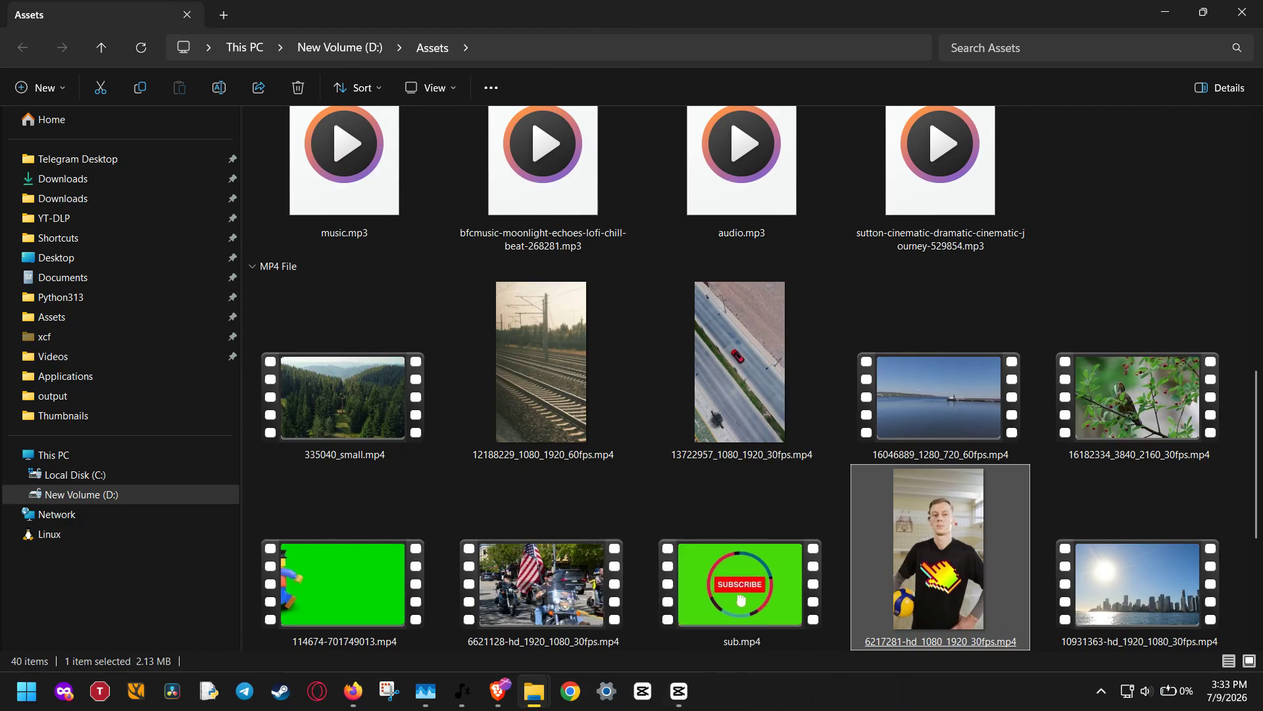
pyautogui.moveTo(691, 694); pyautogui.dragTo(1005, 558)
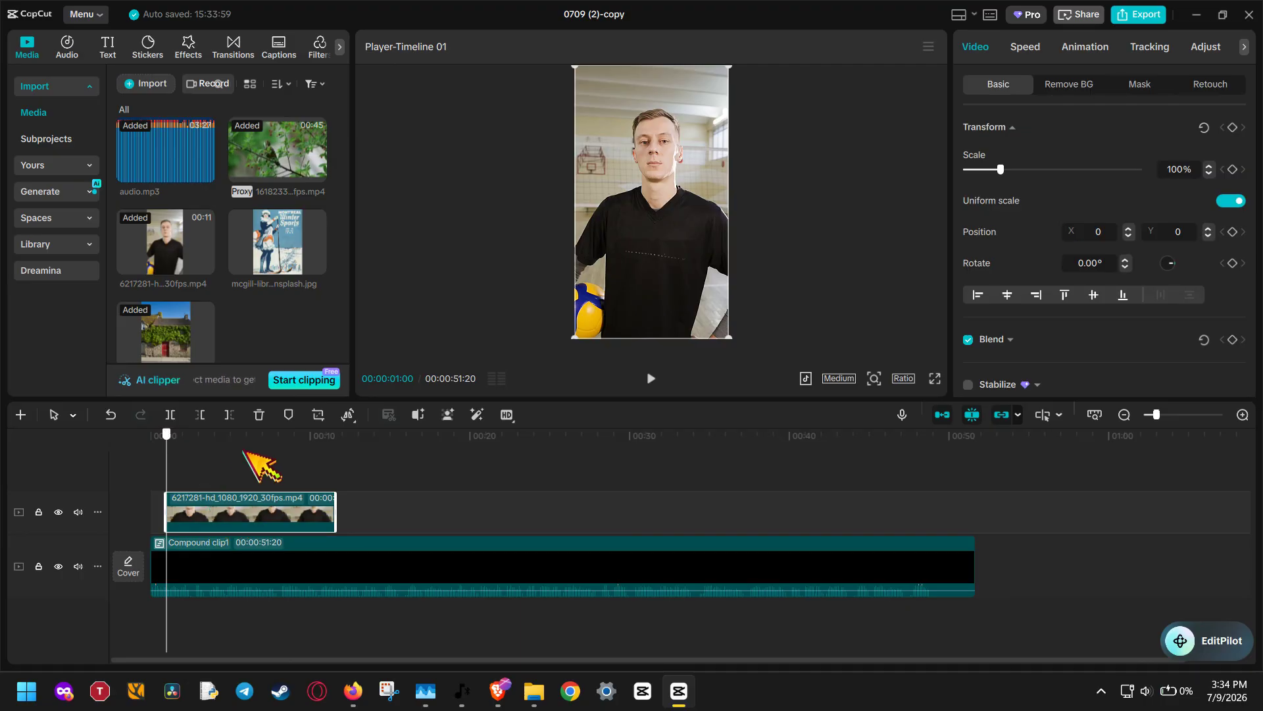
pyautogui.moveTo(243, 451); pyautogui.dragTo(174, 471)
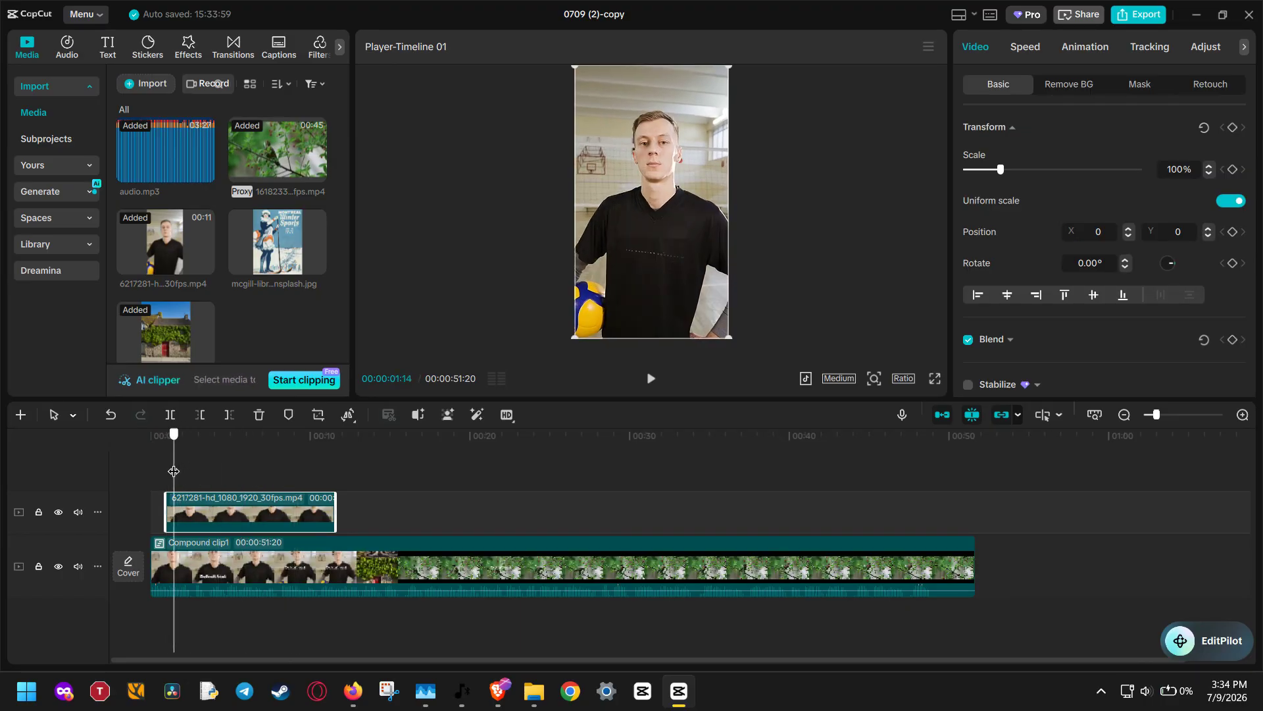
pyautogui.click(172, 242)
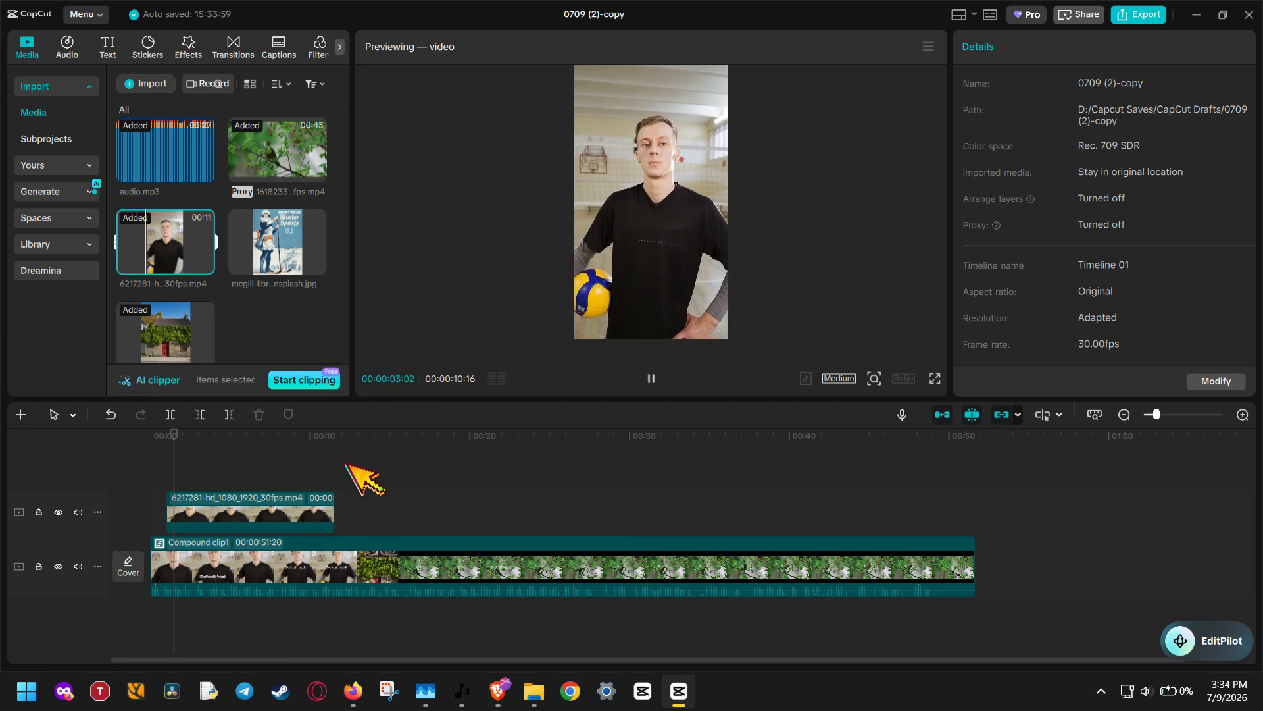
pyautogui.moveTo(498, 690)
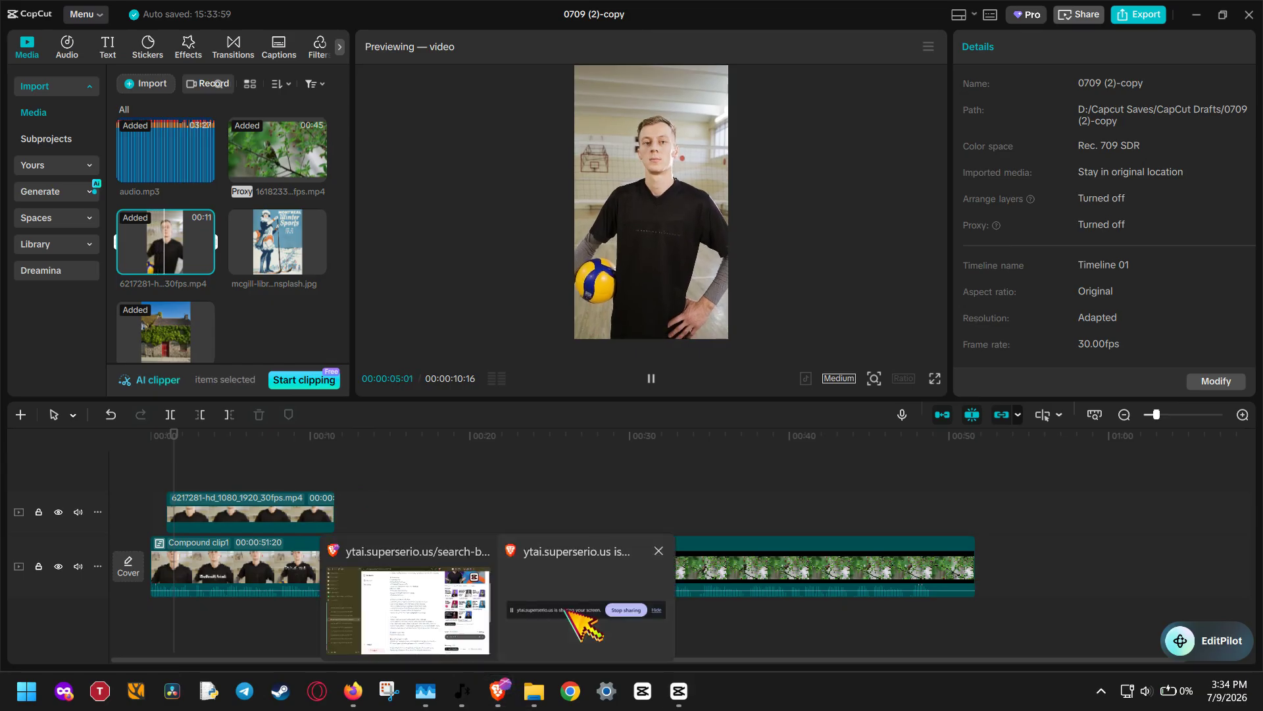
pyautogui.click(570, 609)
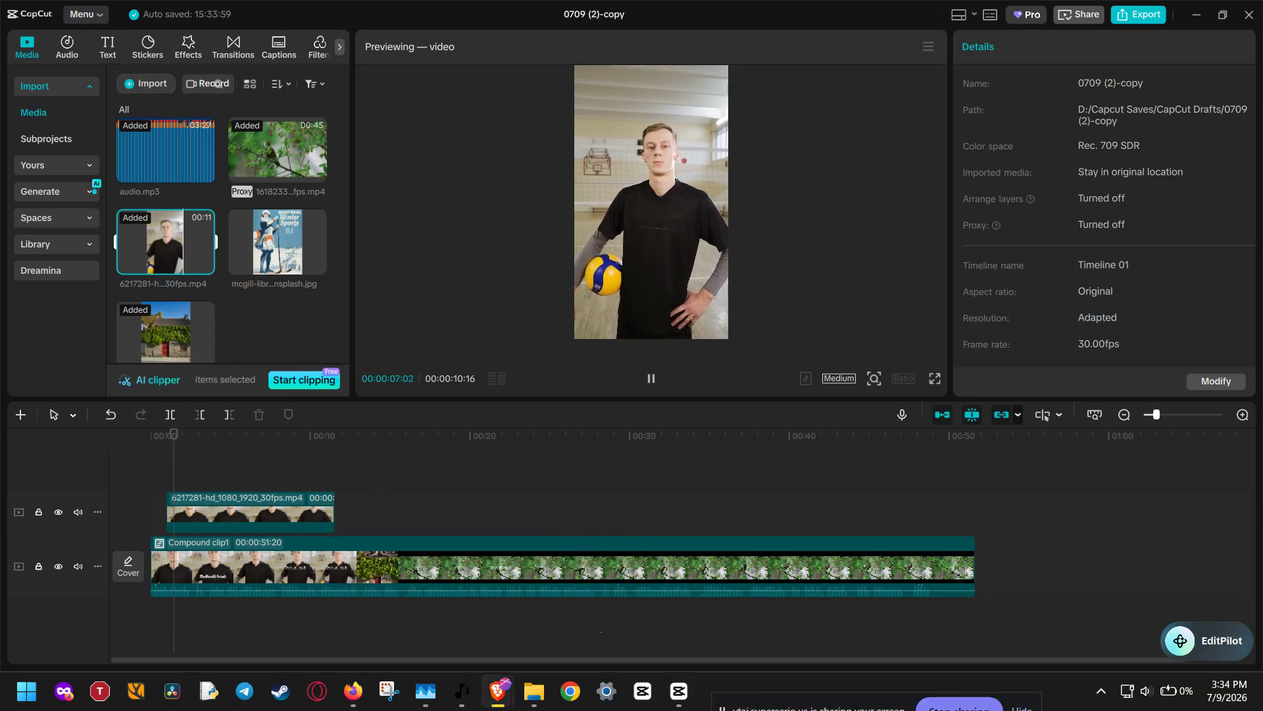